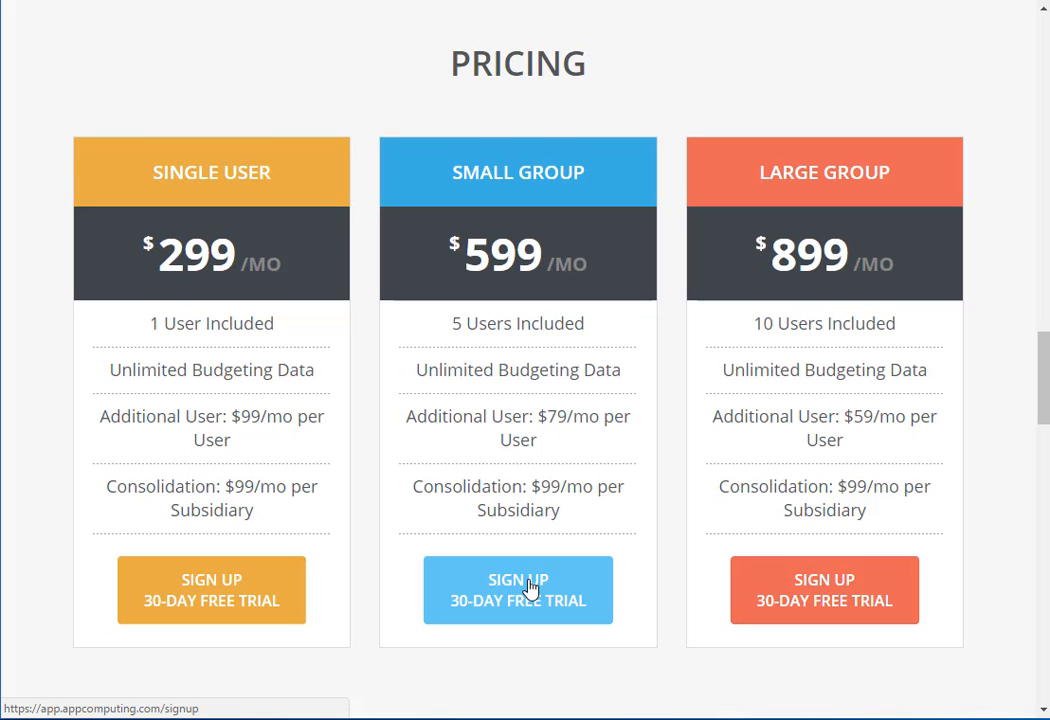
Start the Small Group 30-day trial sign-up and fill in the customer's first name, last name, email and the company name Vertex Machineworks.
{"action": "left_click", "coordinate": [530, 588]}
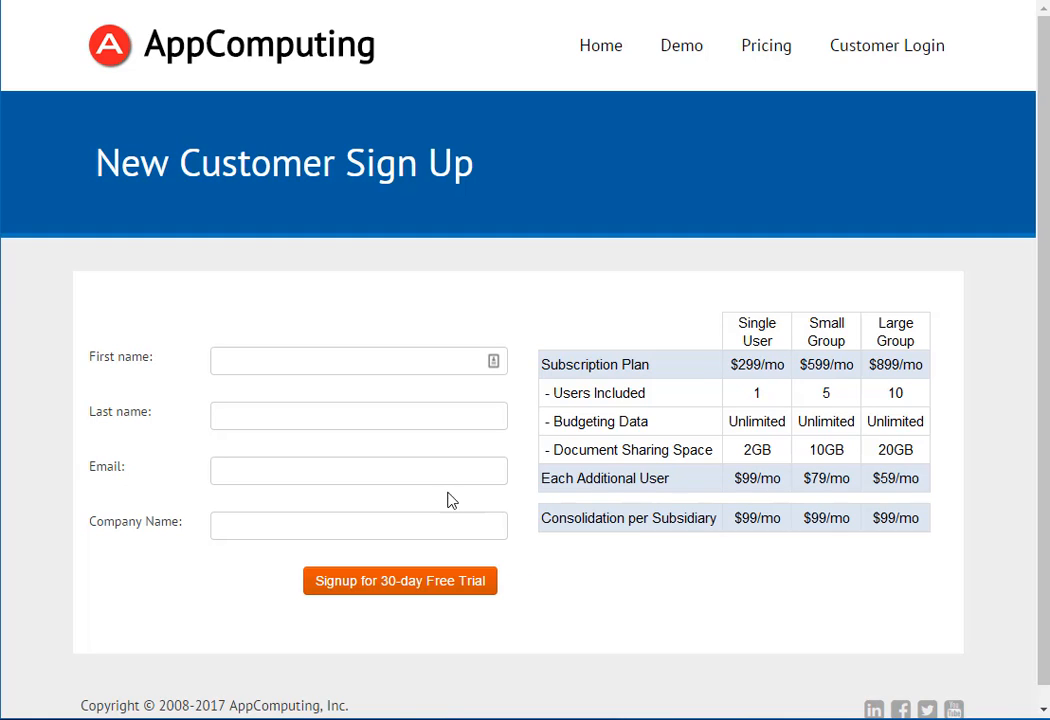
{"action": "left_click", "coordinate": [356, 367]}
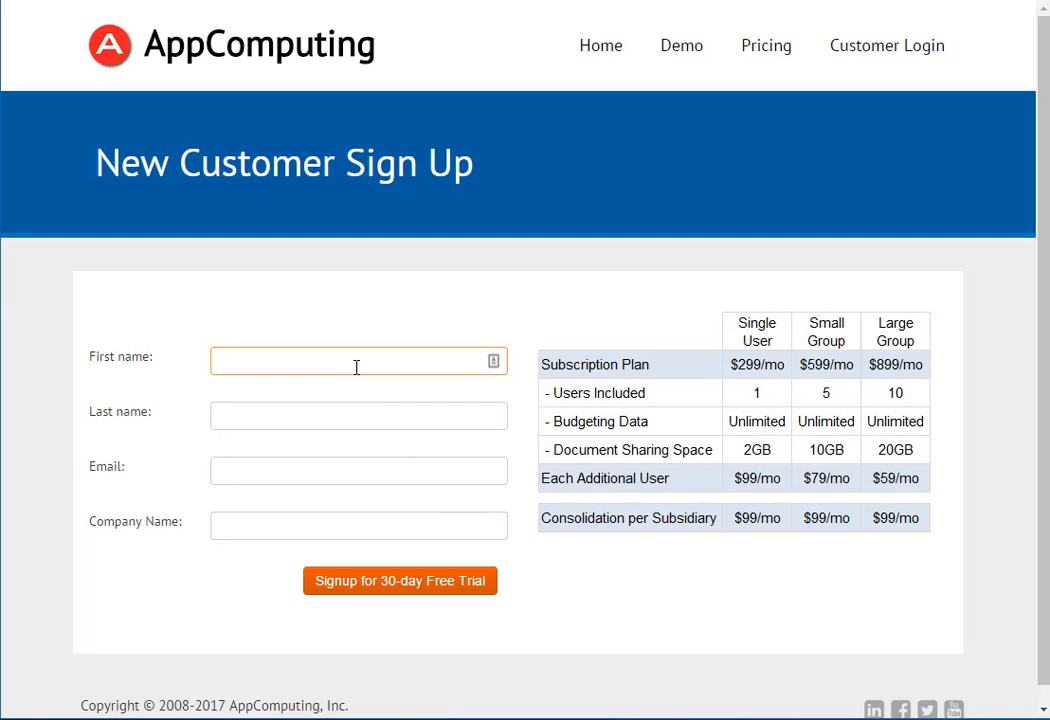
{"action": "left_click", "coordinate": [311, 413]}
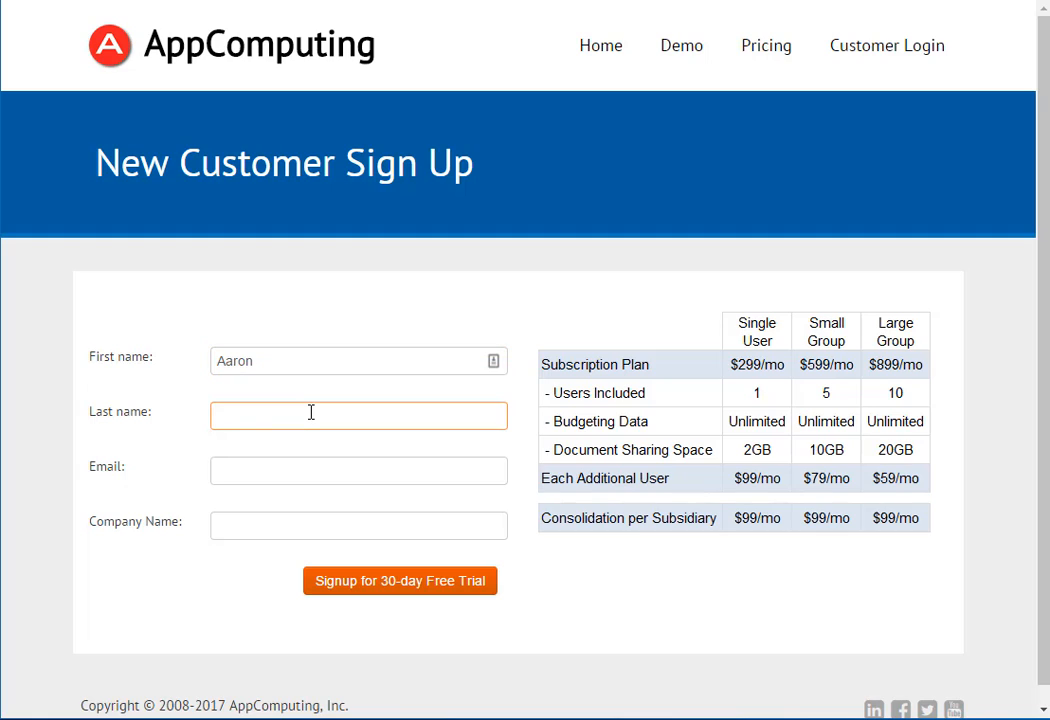
{"action": "left_click", "coordinate": [306, 467]}
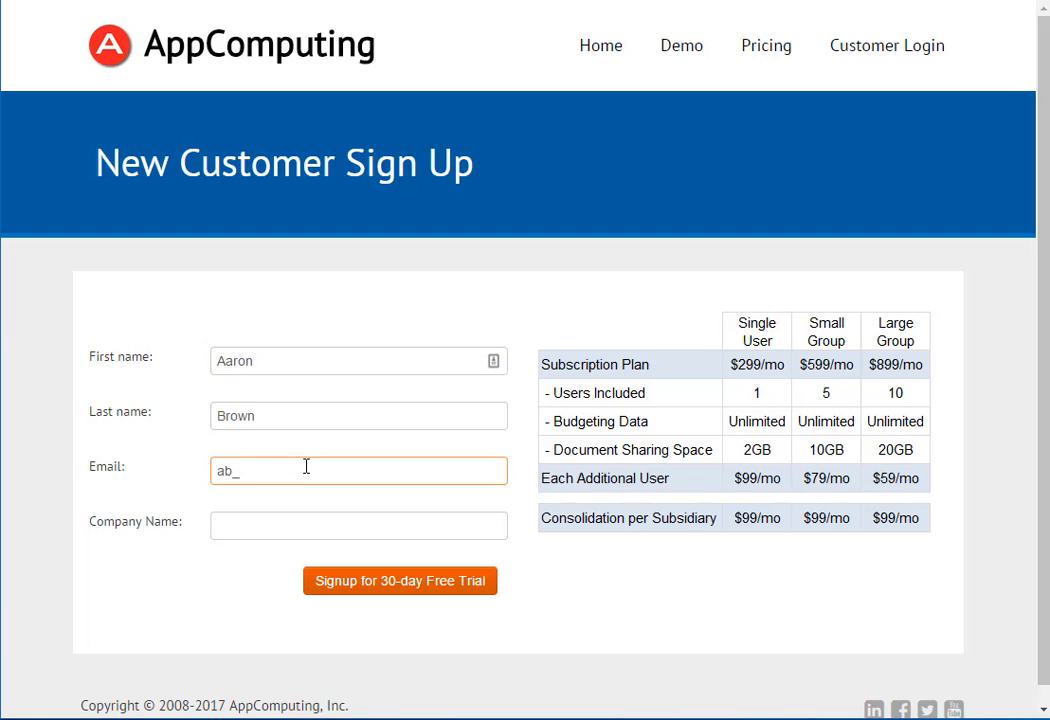
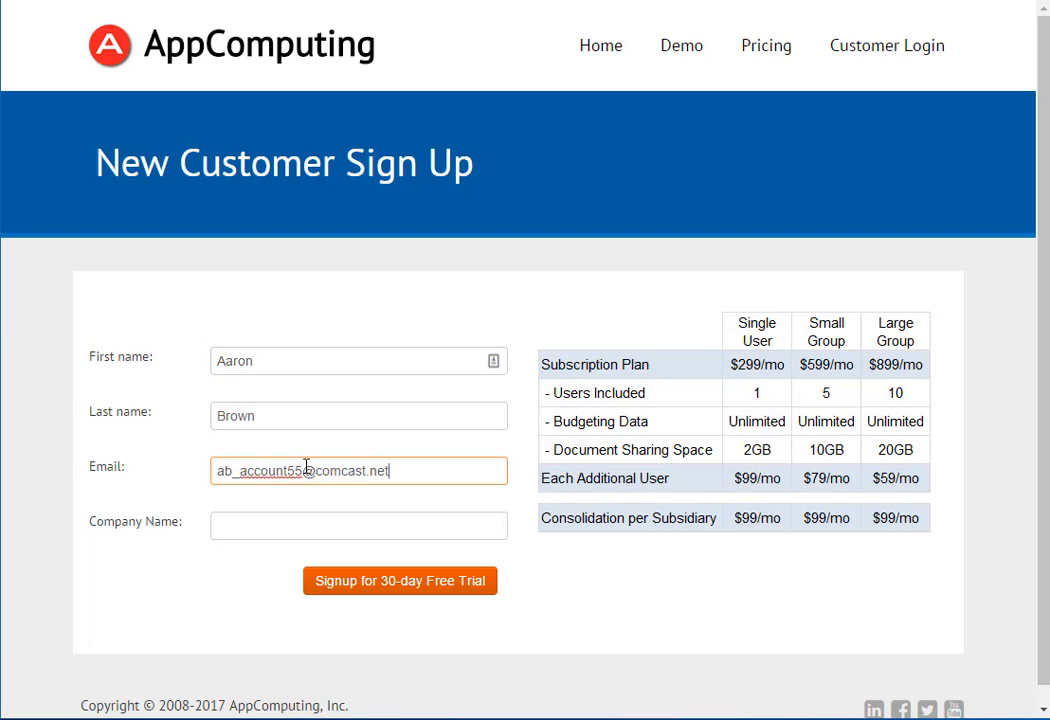
{"action": "left_click", "coordinate": [306, 524]}
{"action": "type", "text": "Vertex Machinewor"}
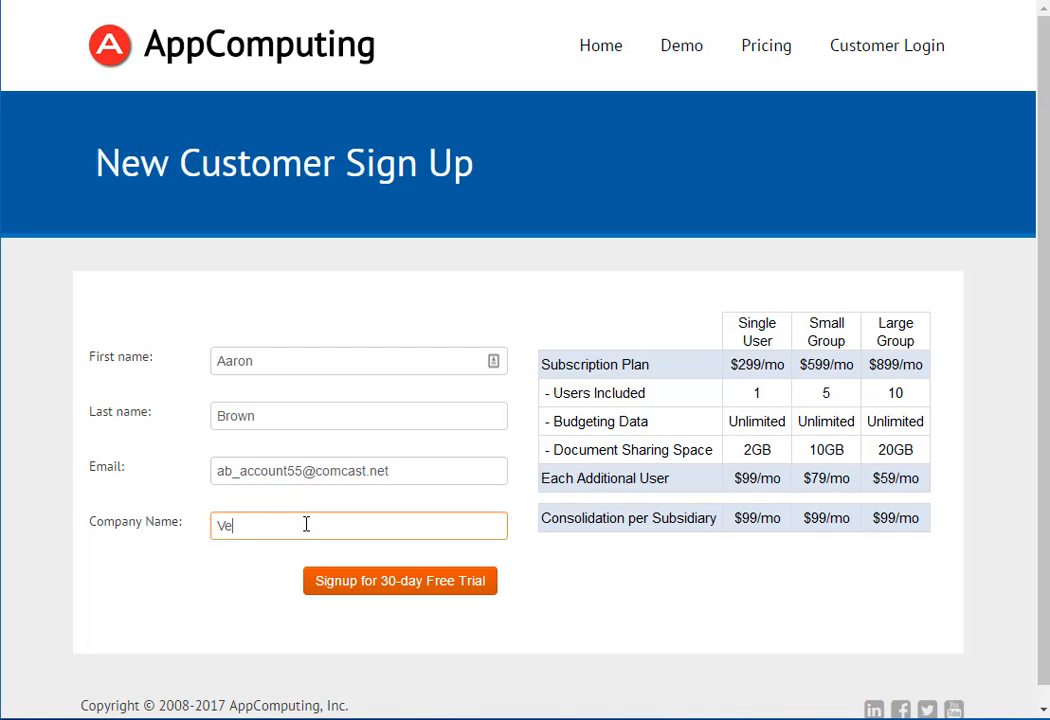
{"action": "type", "text": "ks"}
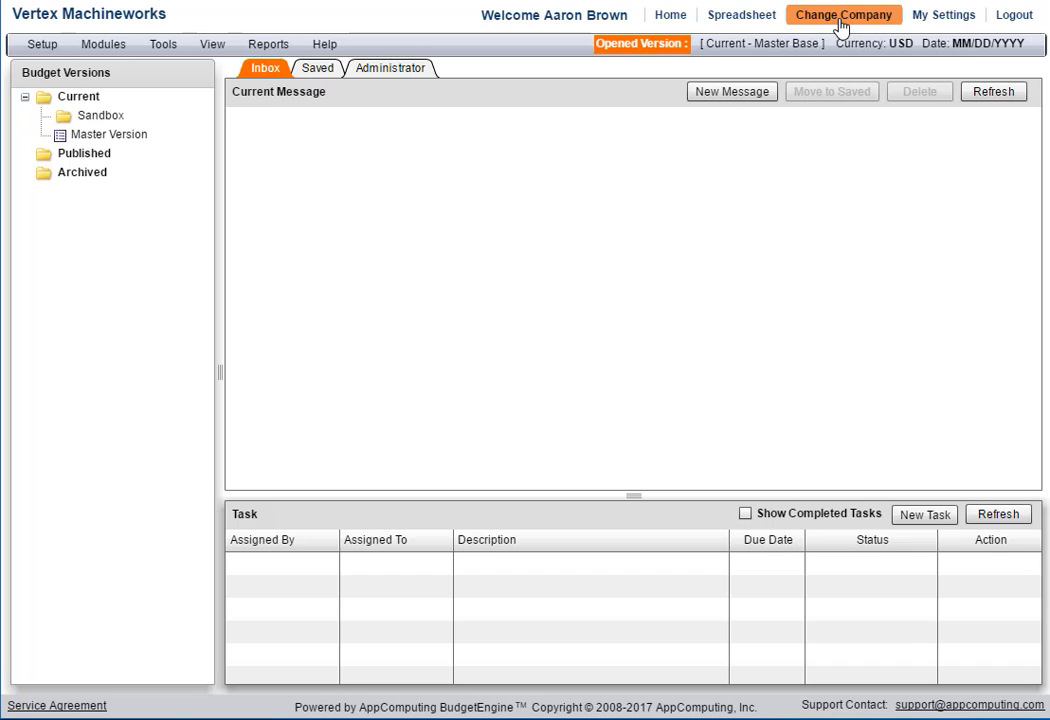
View the companies linked to the account and change the login to AB Accounting LLC.
{"action": "left_click", "coordinate": [842, 18]}
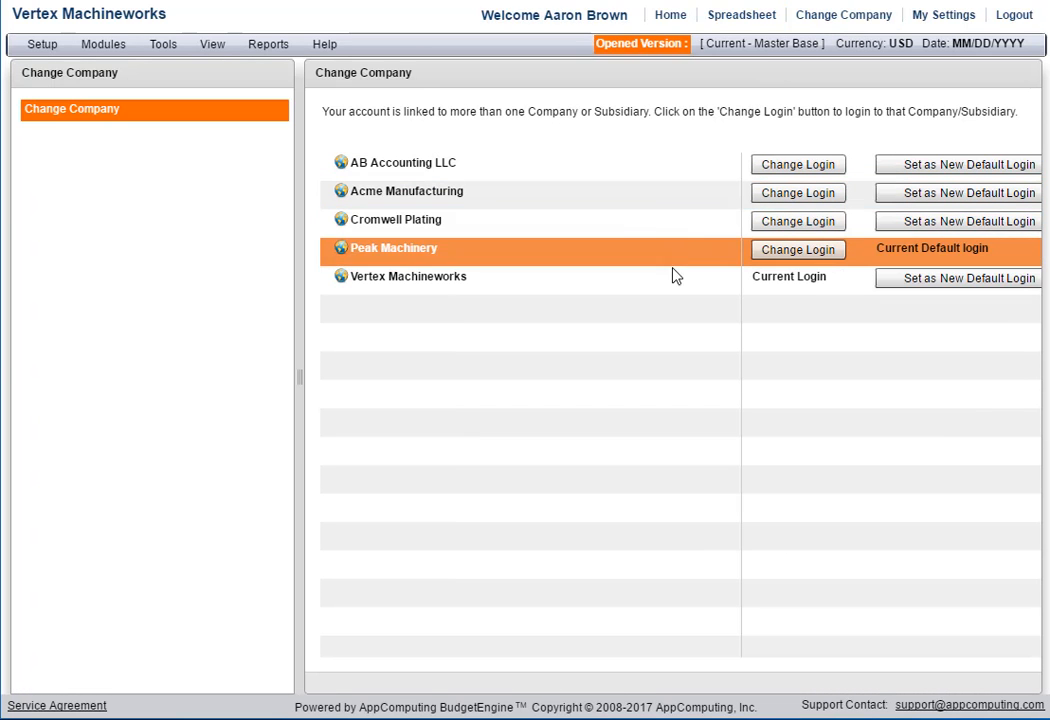
{"action": "left_click", "coordinate": [779, 170]}
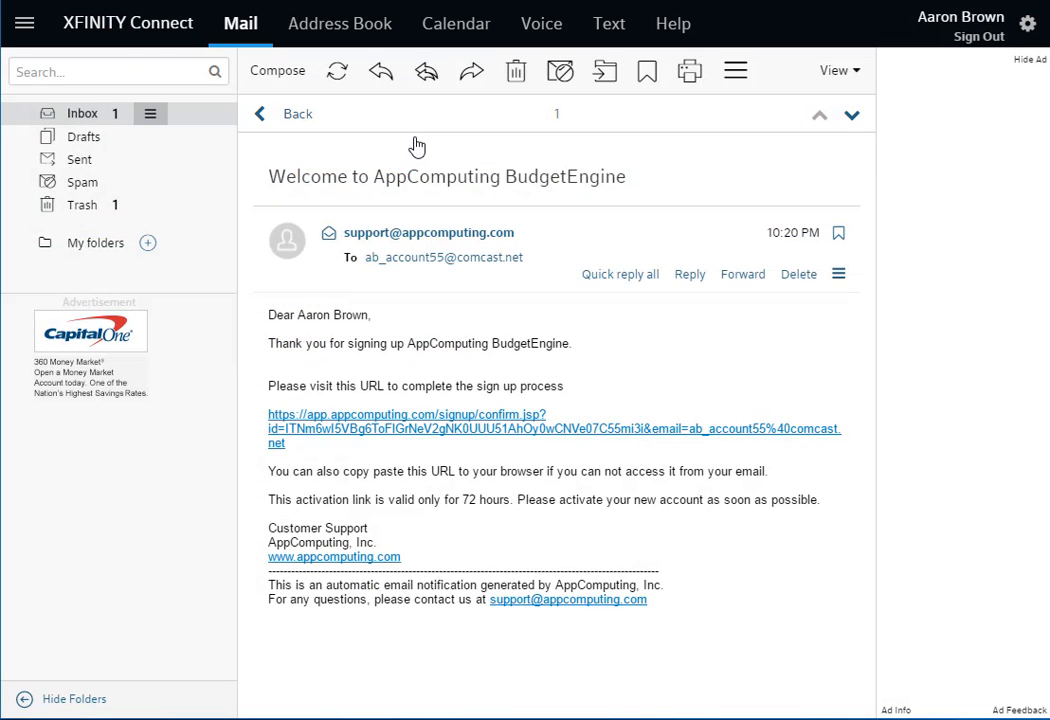
Follow the activation link in the welcome email, then enter the new account password and repeat it for confirmation.
{"action": "left_click", "coordinate": [441, 429]}
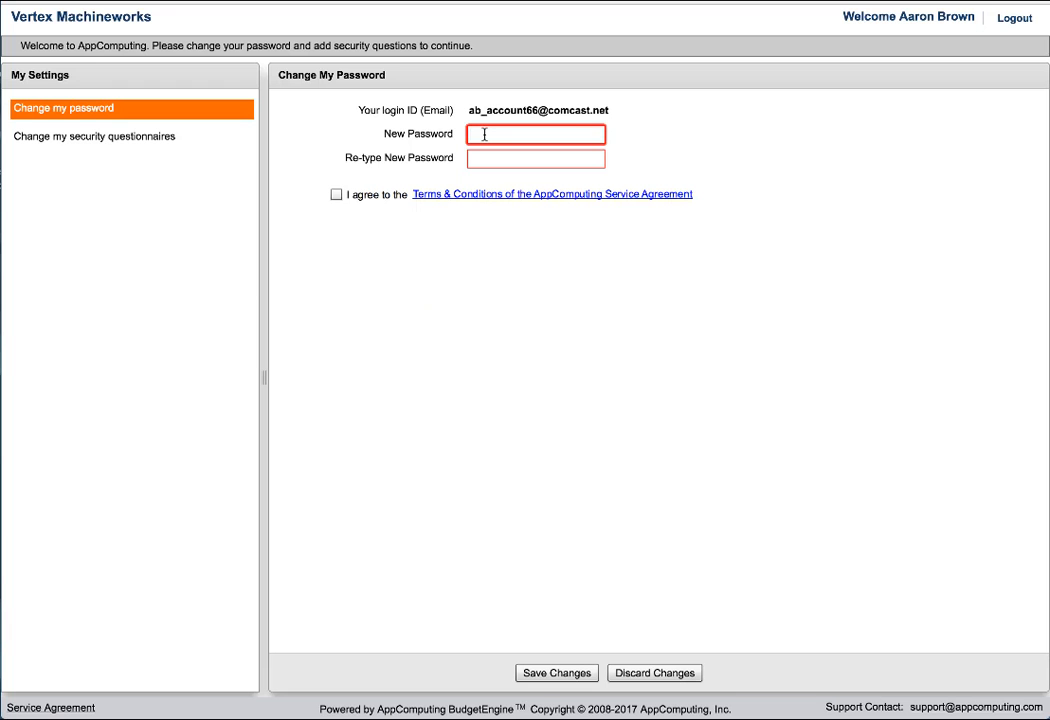
{"action": "left_click", "coordinate": [484, 134]}
{"action": "type", "text": "*"}
{"action": "left_click", "coordinate": [484, 158]}
{"action": "type", "text": "**"}
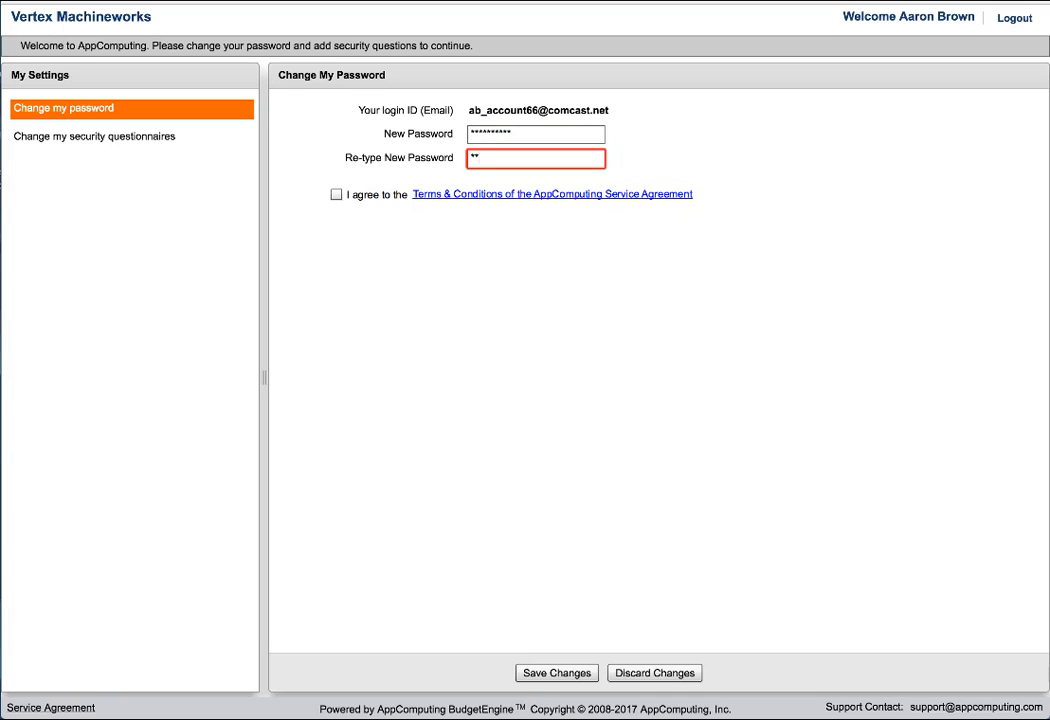
Review the AppComputing Service Agreement, agree to its terms and conditions, and save the password change.
{"action": "left_click", "coordinate": [492, 194]}
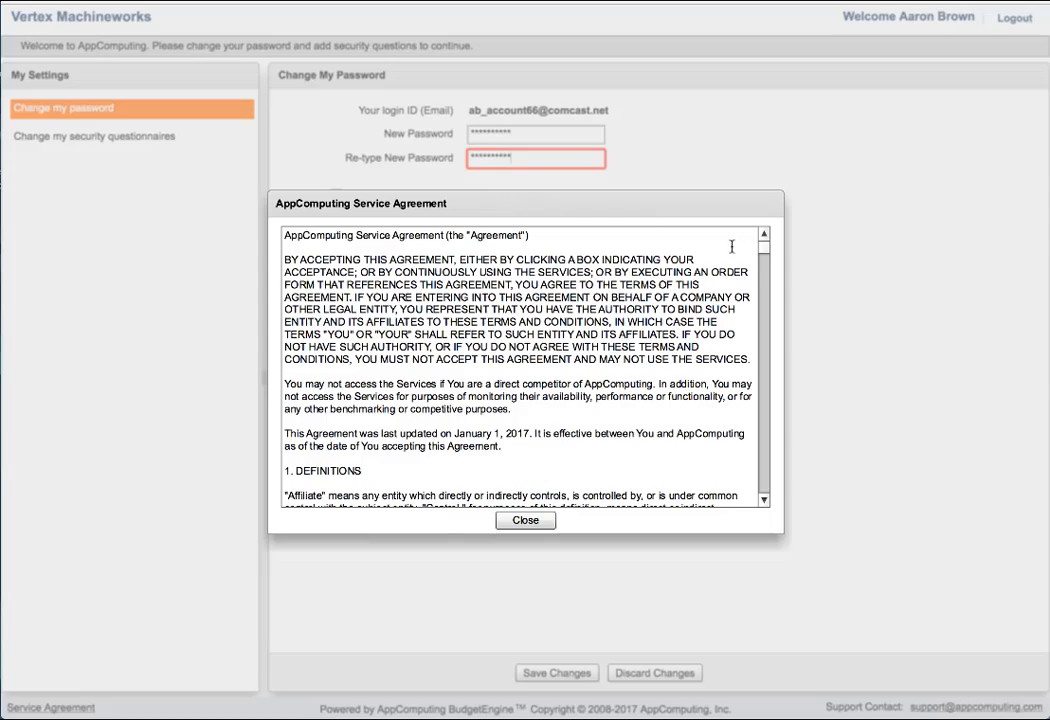
{"action": "left_click_drag", "start_coordinate": [766, 250], "coordinate": [766, 269]}
{"action": "left_click_drag", "start_coordinate": [766, 269], "coordinate": [765, 301]}
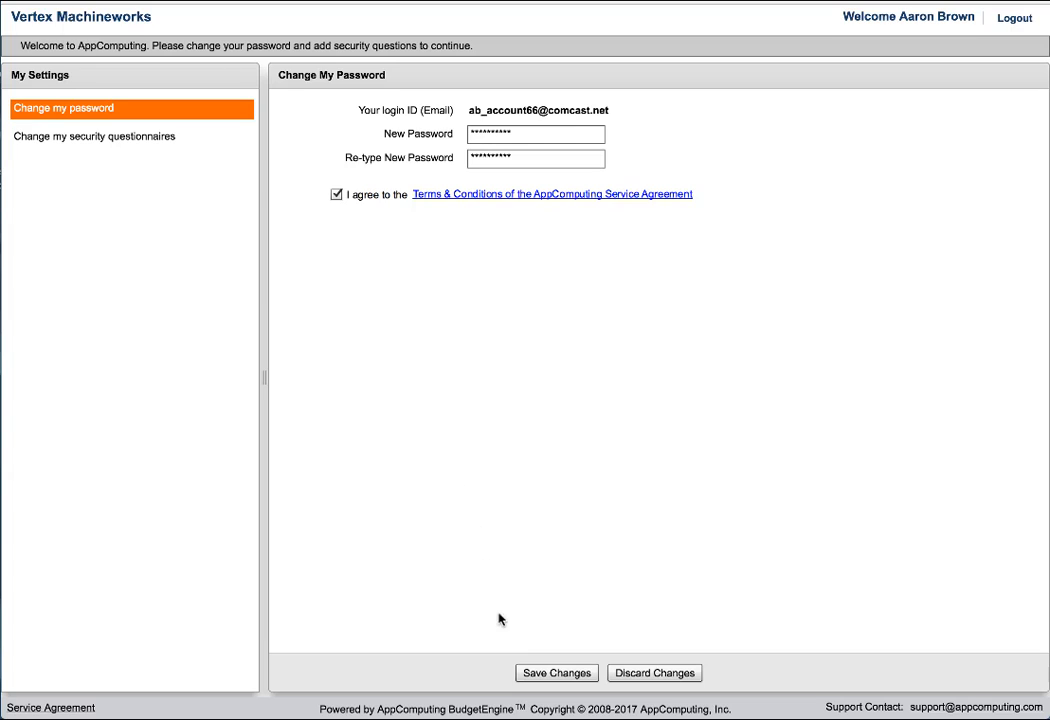
{"action": "left_click", "coordinate": [543, 673]}
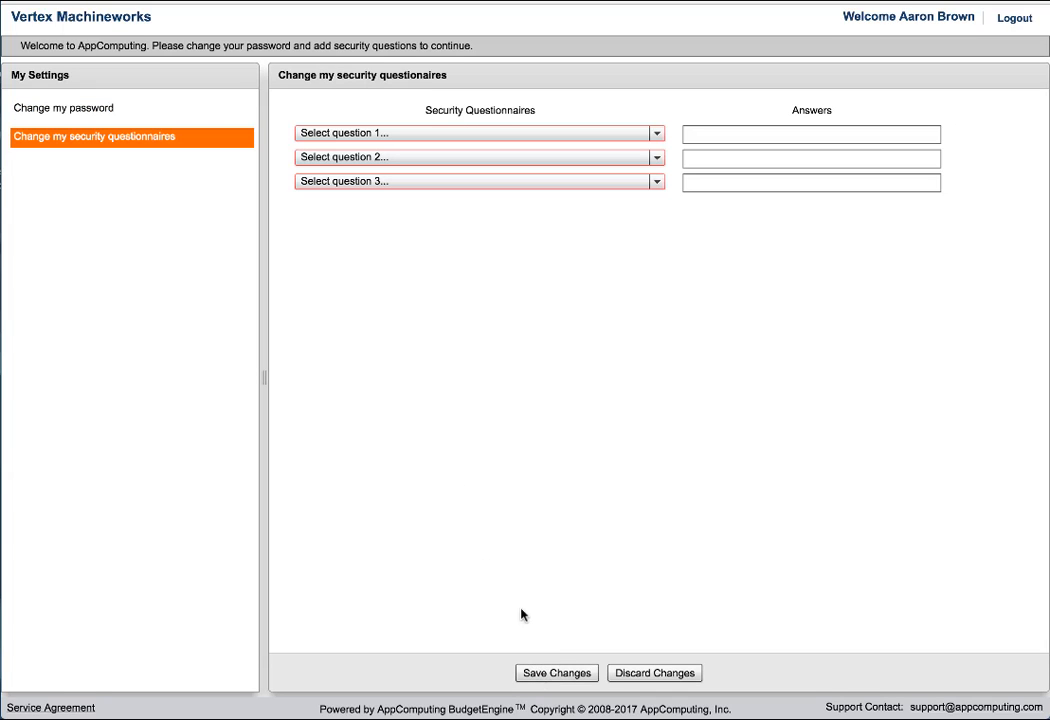
Choose the father's birth city, mother's birth city and first car make/model security questions, enter an answer to each, and save.
{"action": "left_click", "coordinate": [430, 138]}
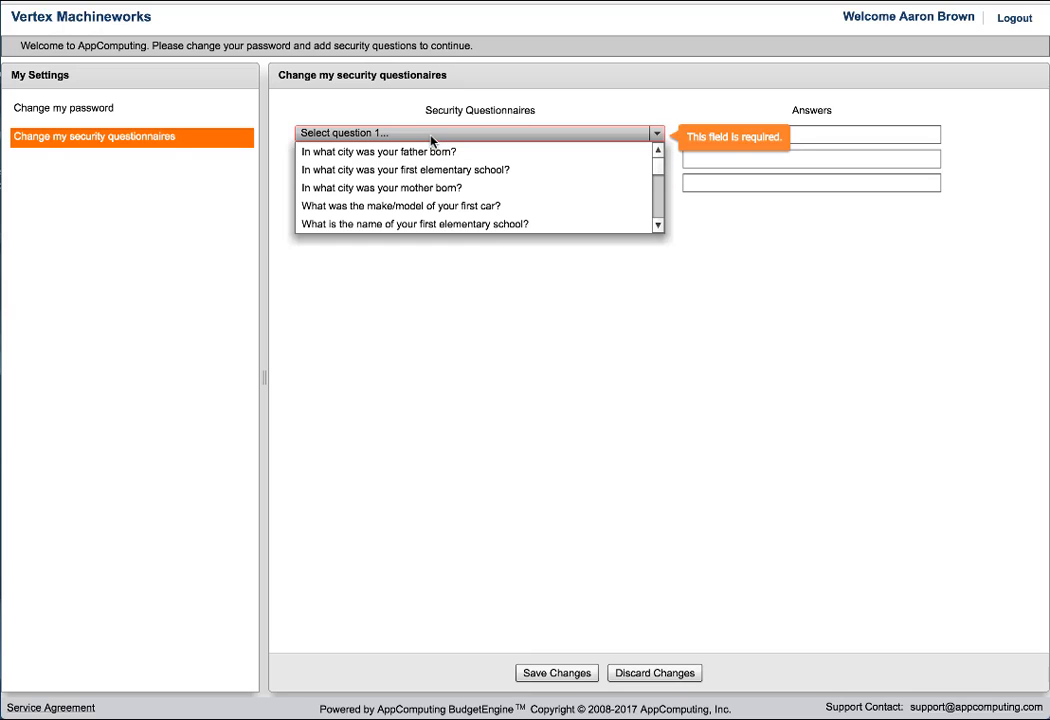
{"action": "left_click", "coordinate": [430, 152]}
{"action": "left_click", "coordinate": [712, 136]}
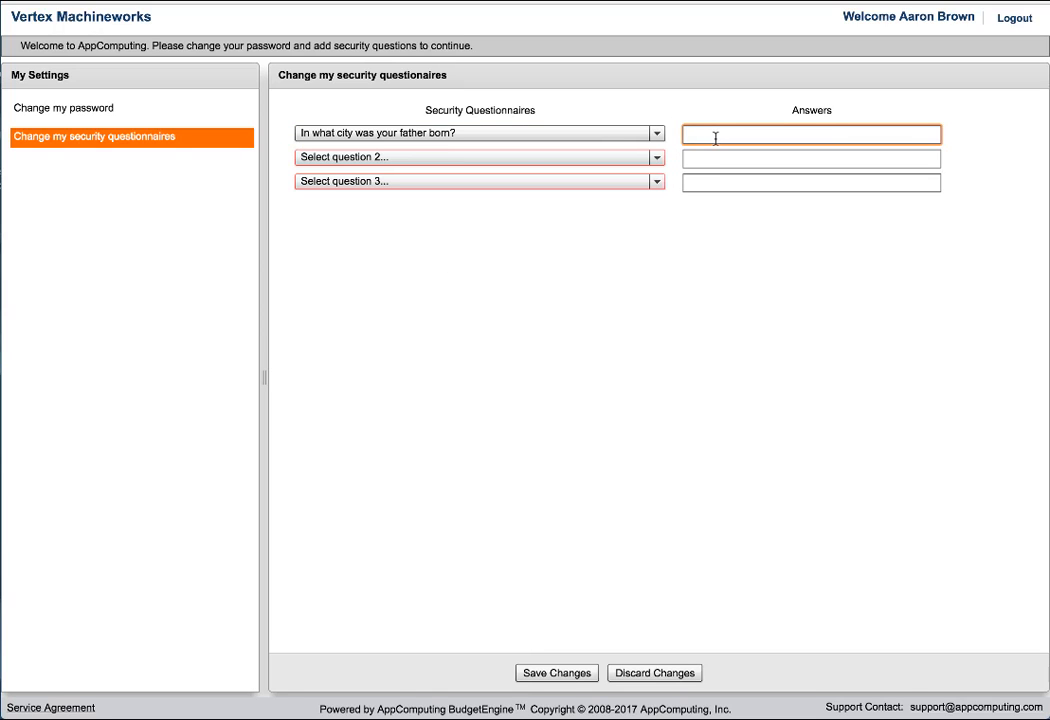
{"action": "left_click", "coordinate": [621, 159]}
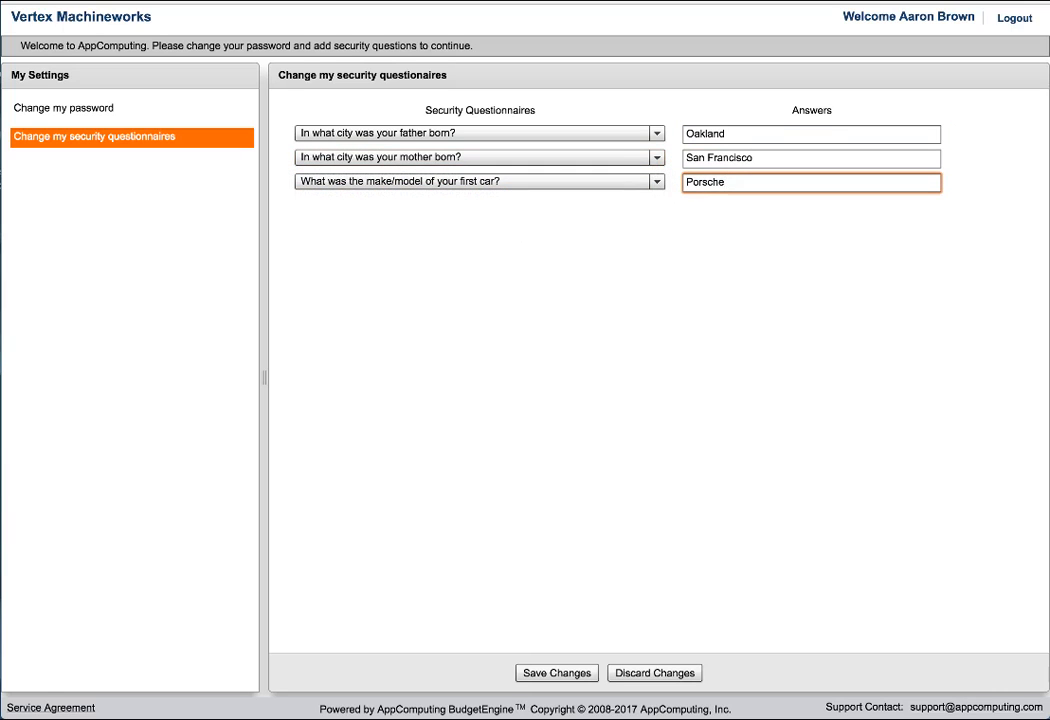
{"action": "left_click", "coordinate": [575, 677]}
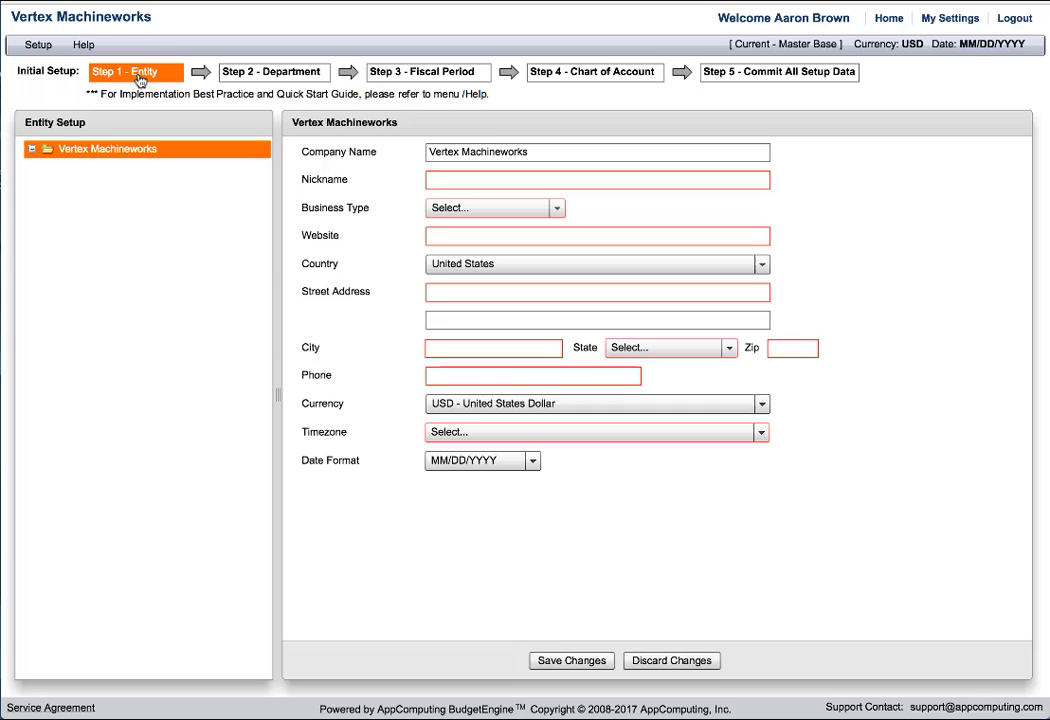
In the entity setup, set the nickname to VMworks, the business type to Manufacturing and the website to vmworks.com.
{"action": "left_click", "coordinate": [443, 180]}
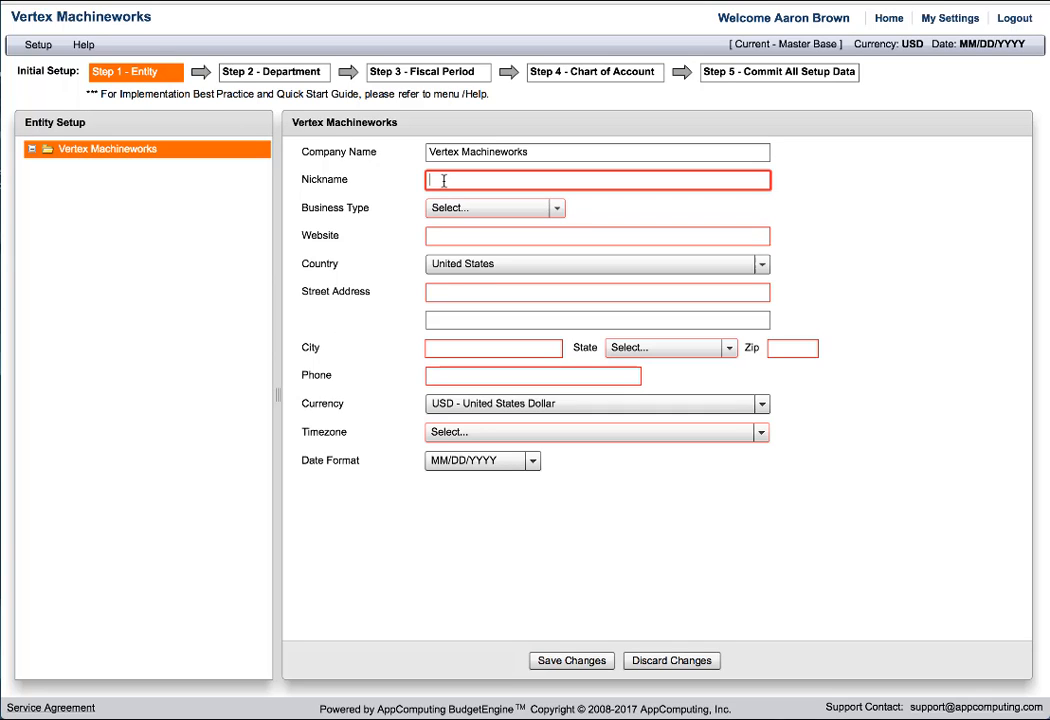
{"action": "type", "text": "VMworks"}
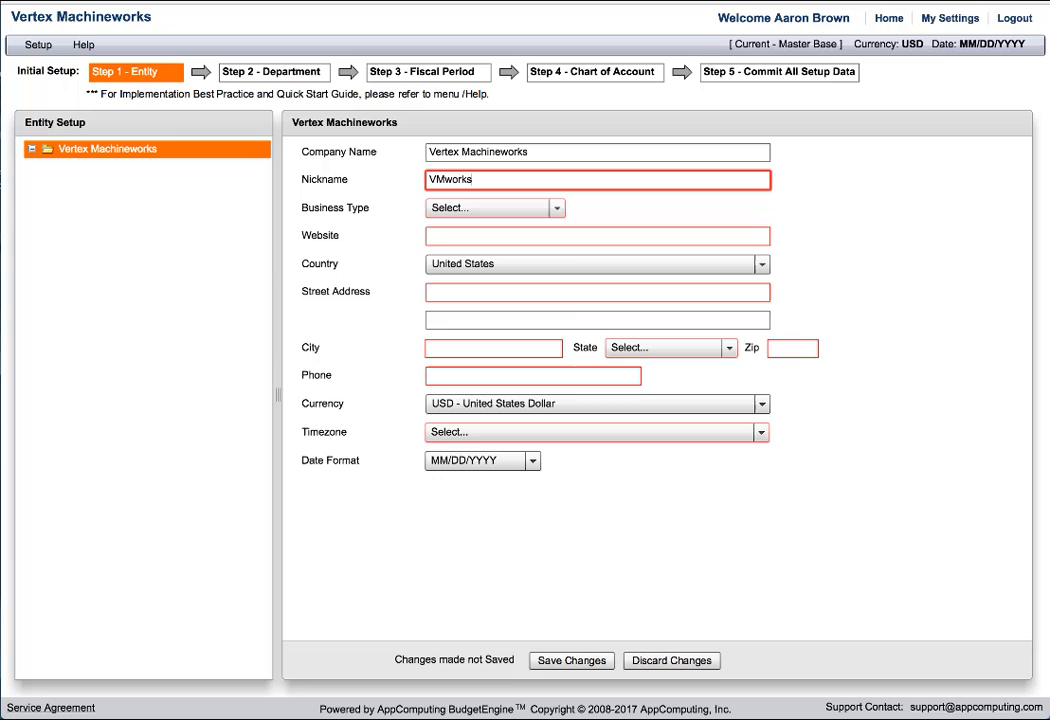
{"action": "left_click", "coordinate": [500, 208]}
{"action": "left_click", "coordinate": [470, 261]}
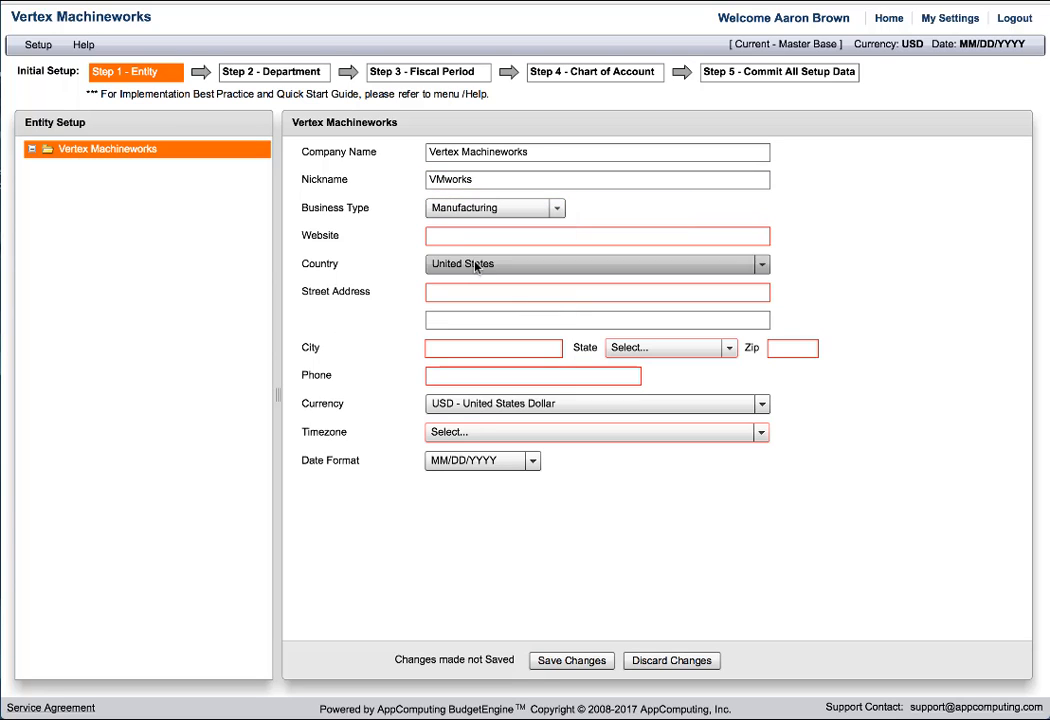
{"action": "left_click", "coordinate": [459, 237]}
{"action": "type", "text": "vmworks.com"}
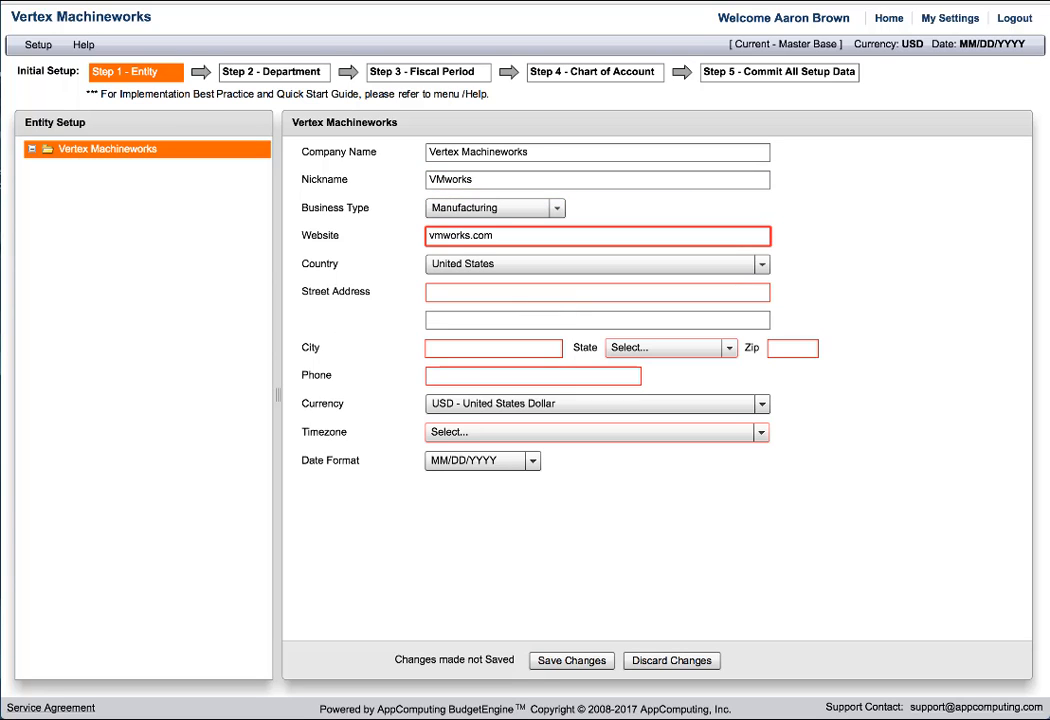
Fill in the company's street address, city, state, zip code and phone number.
{"action": "left_click", "coordinate": [473, 291]}
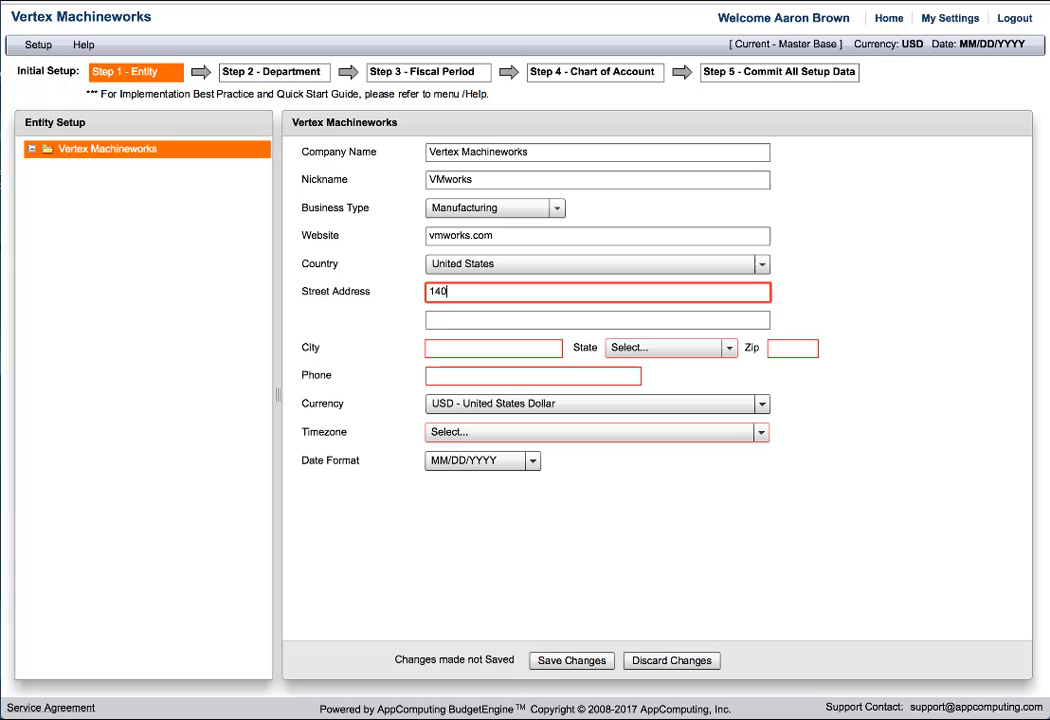
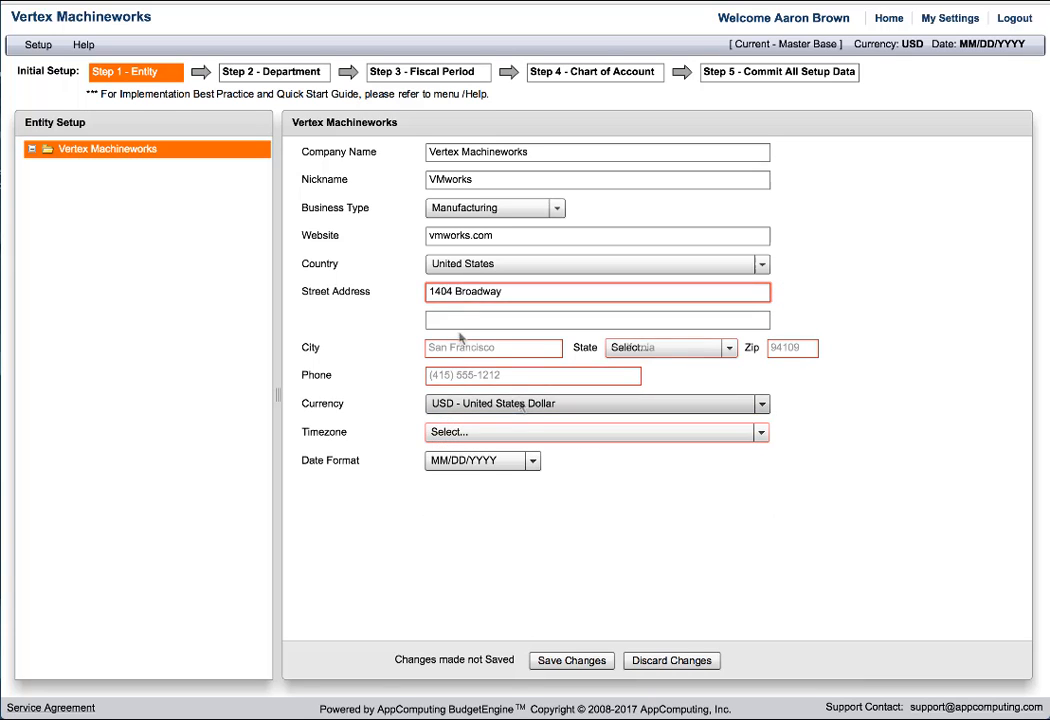
{"action": "left_click", "coordinate": [461, 347]}
Set the entity's timezone to [GMT-08:00] Pacific Time (US and Canada); Tijuana and save the entity setup.
{"action": "left_click", "coordinate": [506, 433]}
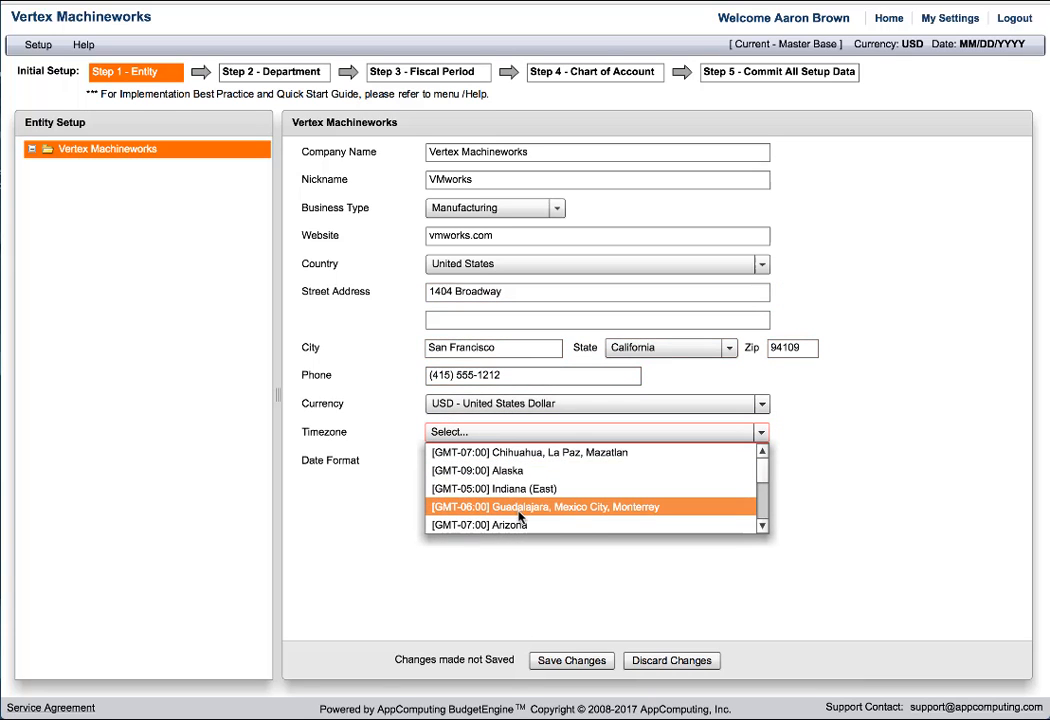
{"action": "left_click", "coordinate": [761, 526]}
{"action": "left_click", "coordinate": [550, 507]}
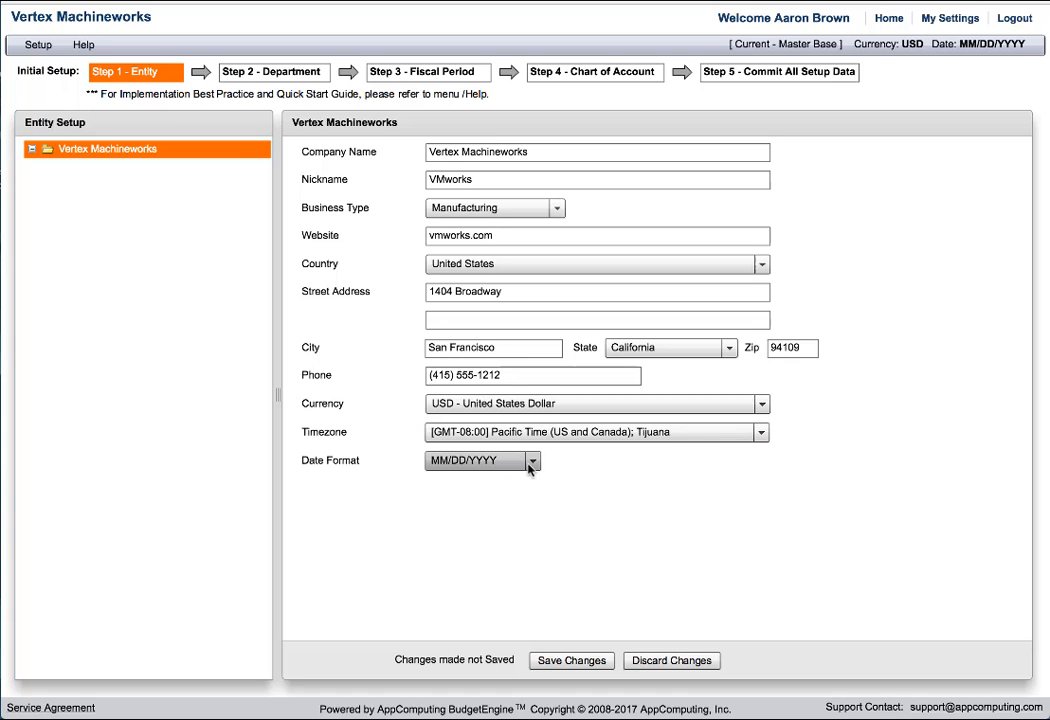
{"action": "left_click", "coordinate": [585, 662]}
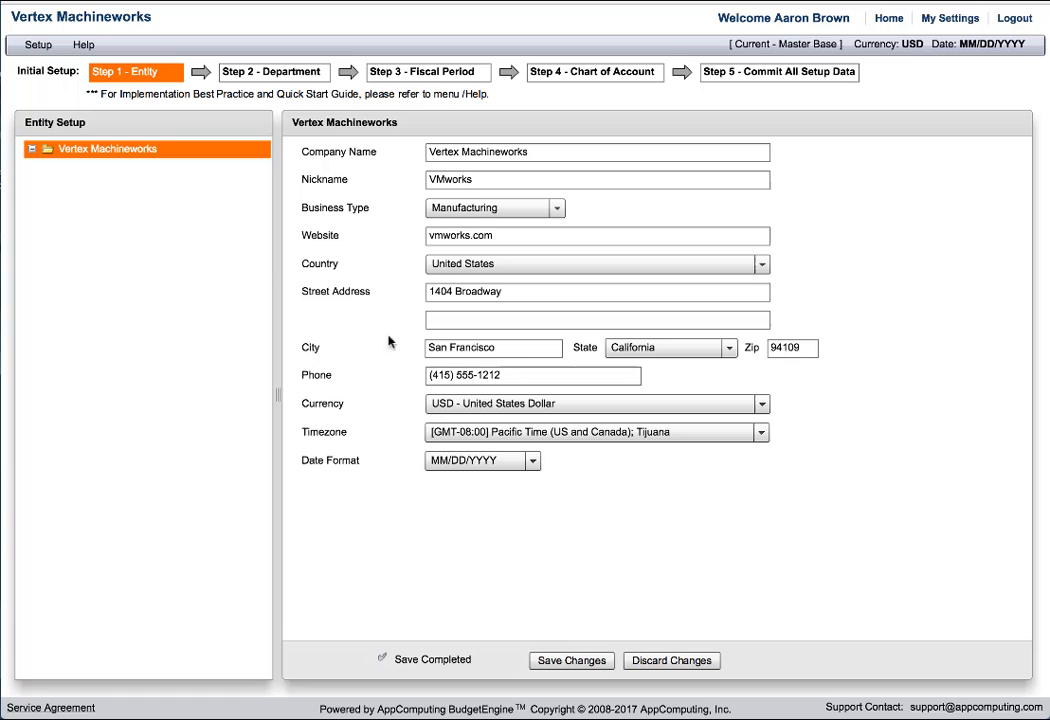
Add a new department in the department setup with code 55, name Sales - West Coast and nickname SWC.
{"action": "left_click", "coordinate": [276, 78]}
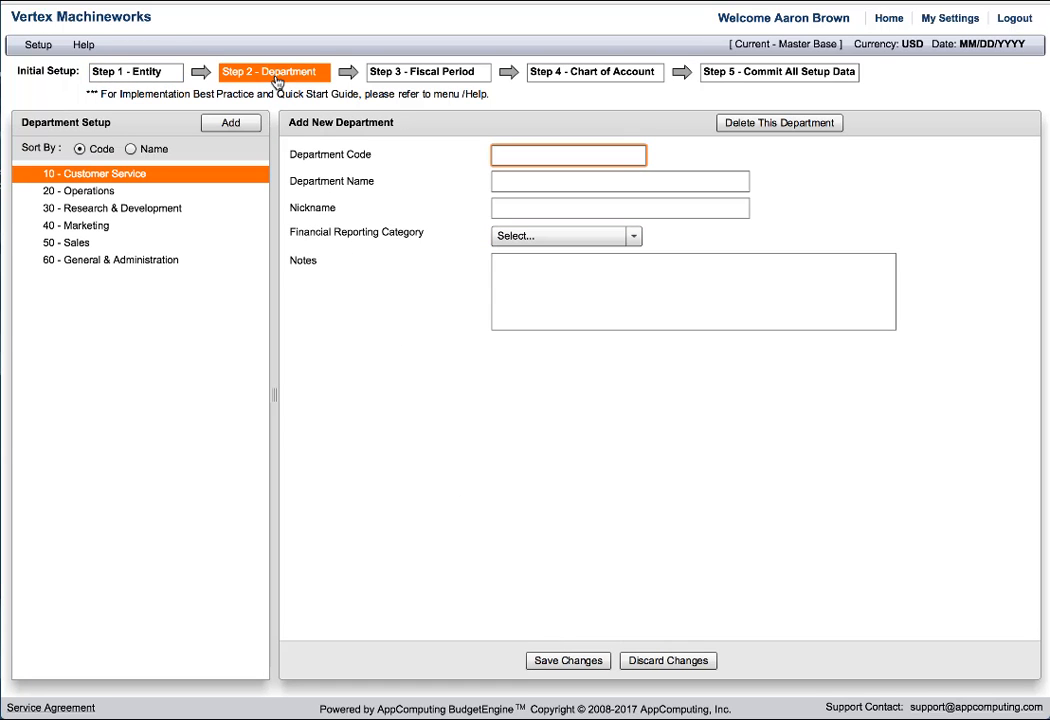
{"action": "left_click", "coordinate": [231, 122]}
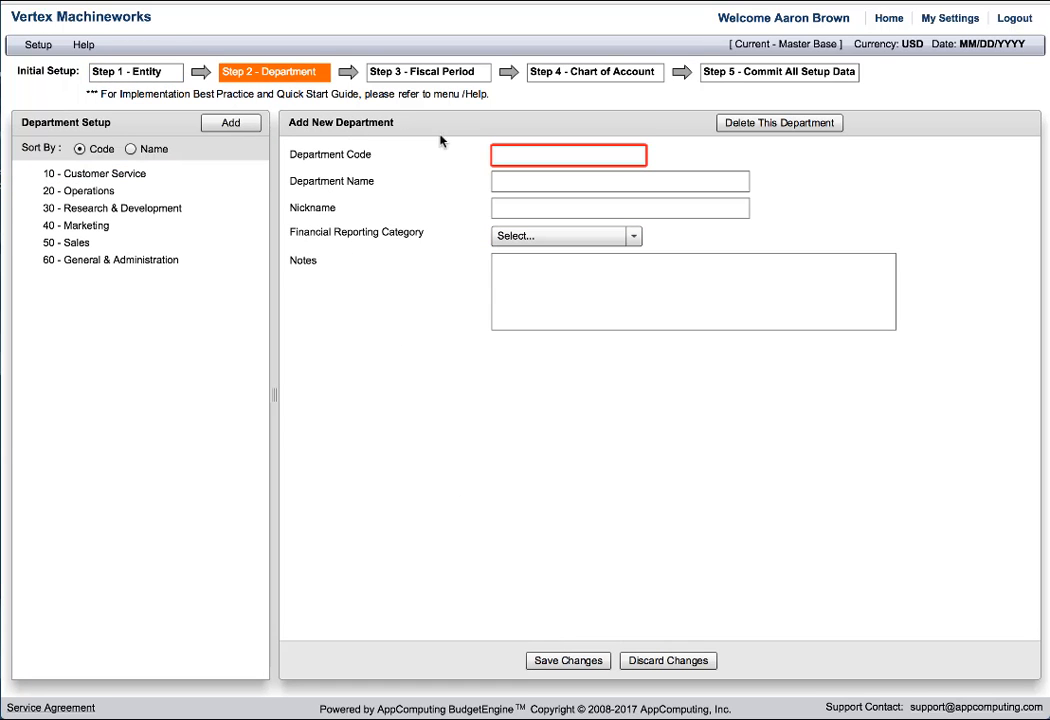
{"action": "type", "text": "55"}
{"action": "left_click", "coordinate": [513, 179]}
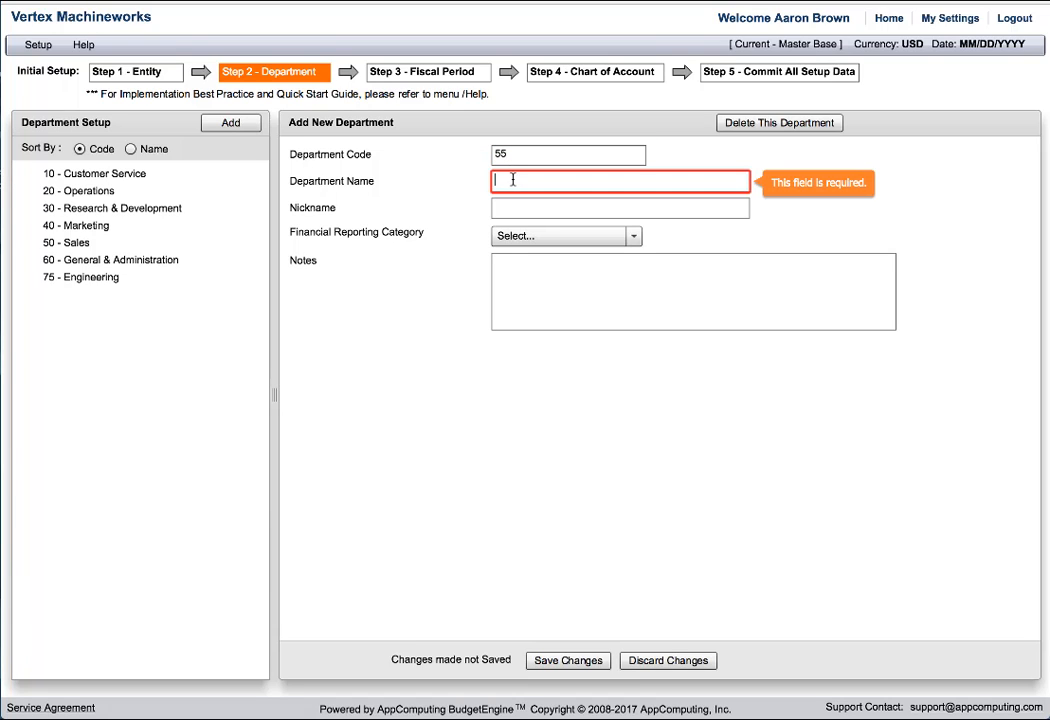
{"action": "type", "text": "Sales - West Coast"}
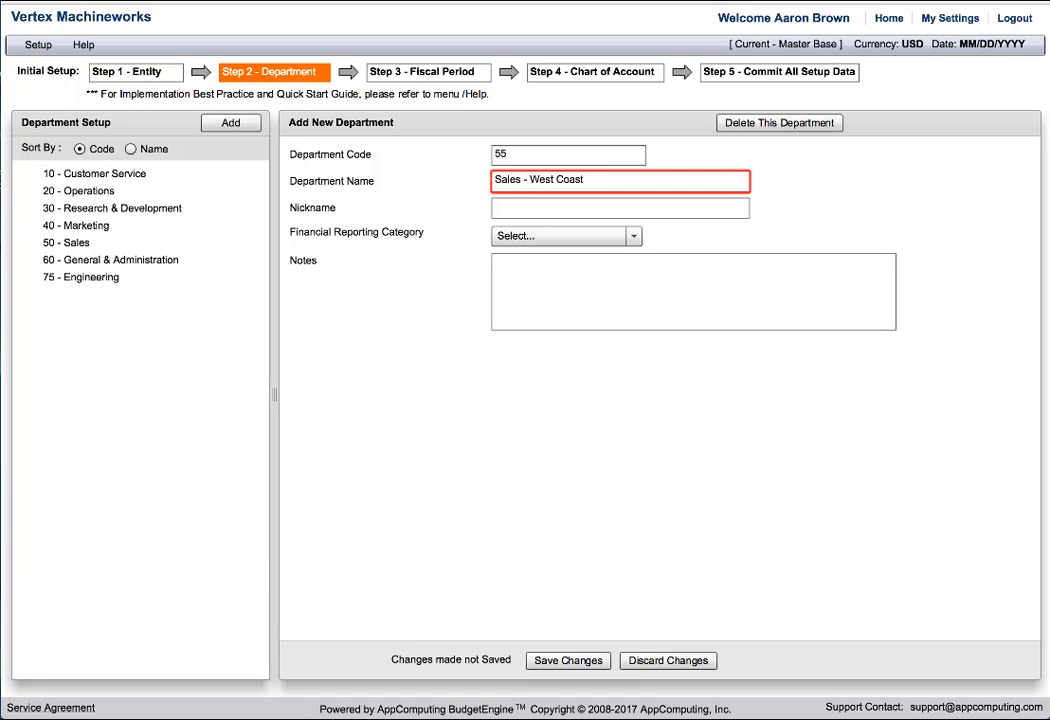
{"action": "left_click", "coordinate": [506, 206]}
{"action": "type", "text": "SWC"}
Set department 55's financial reporting category to Operating Expense, enter the notes "Los Angeles, Portland, Seattle", and save the department.
{"action": "left_click", "coordinate": [633, 236]}
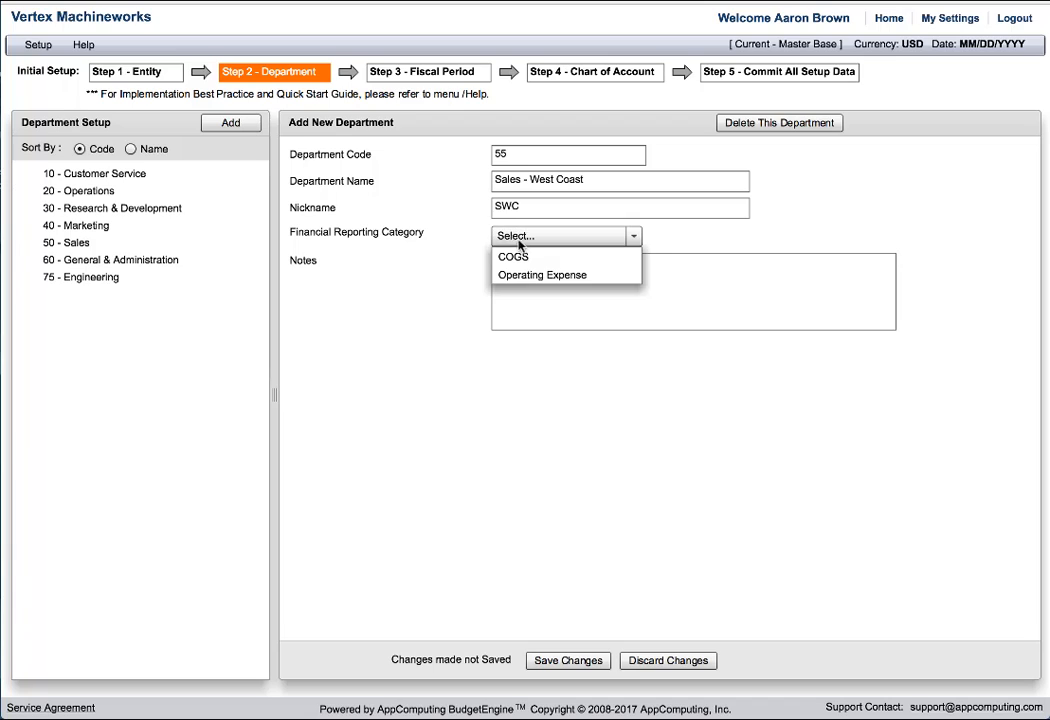
{"action": "left_click", "coordinate": [525, 277]}
{"action": "left_click", "coordinate": [525, 277]}
{"action": "type", "text": "Los Angeles, "}
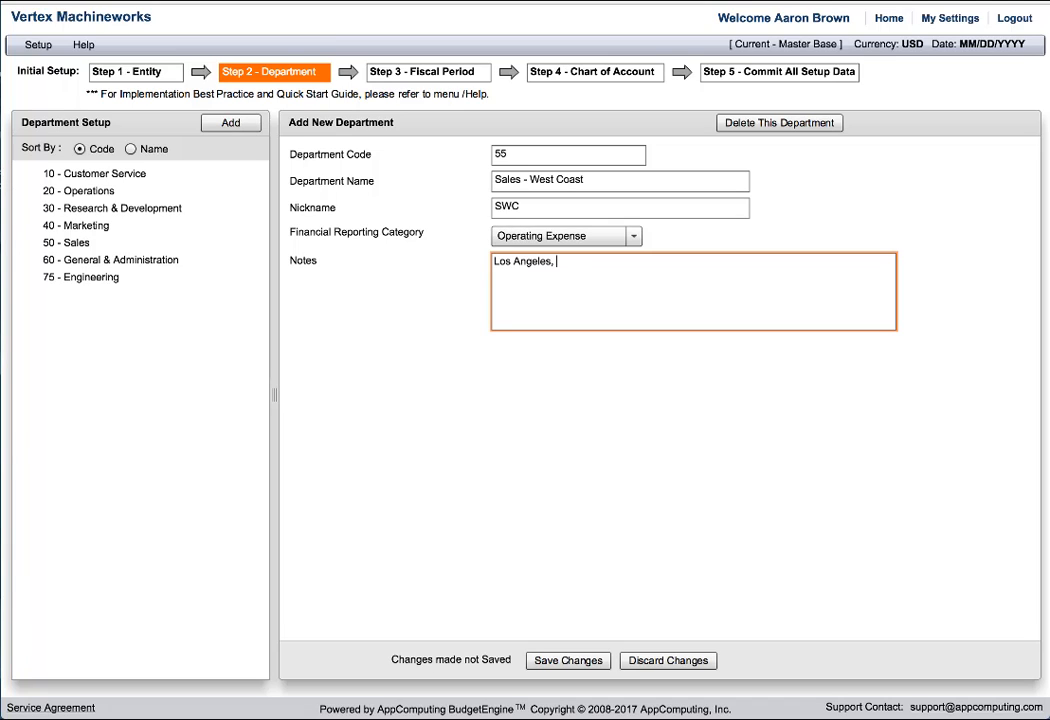
{"action": "type", "text": "Portland, Seattle"}
{"action": "left_click", "coordinate": [560, 662]}
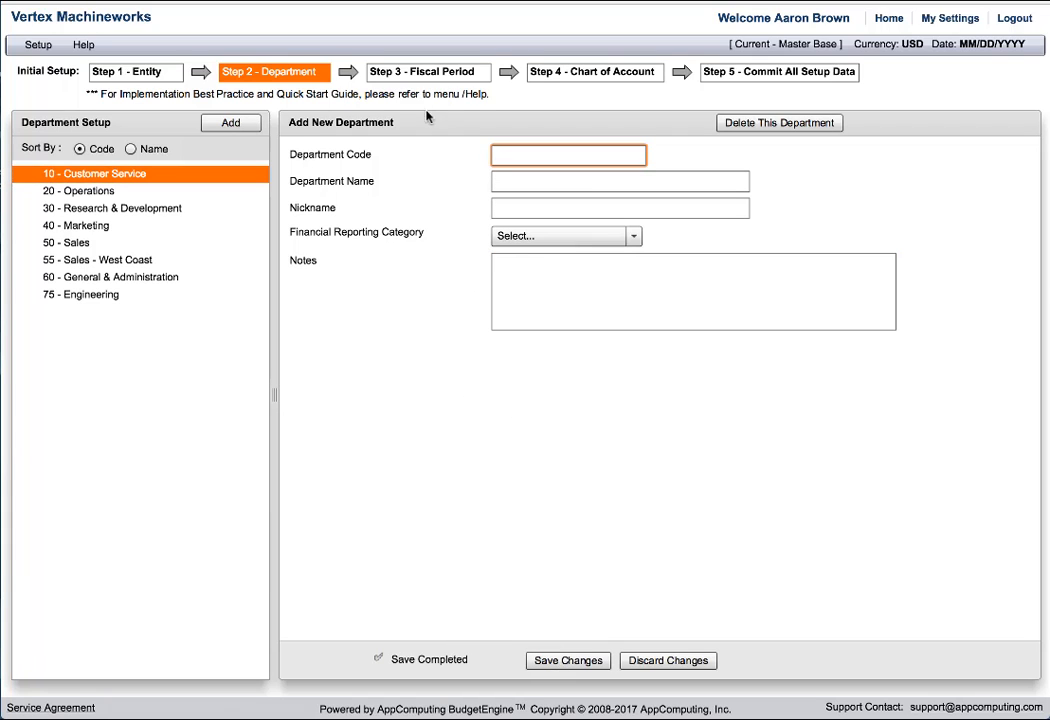
In the fiscal period setup, set the first year to 2015 with July as the starting month and save the settings.
{"action": "left_click", "coordinate": [421, 78]}
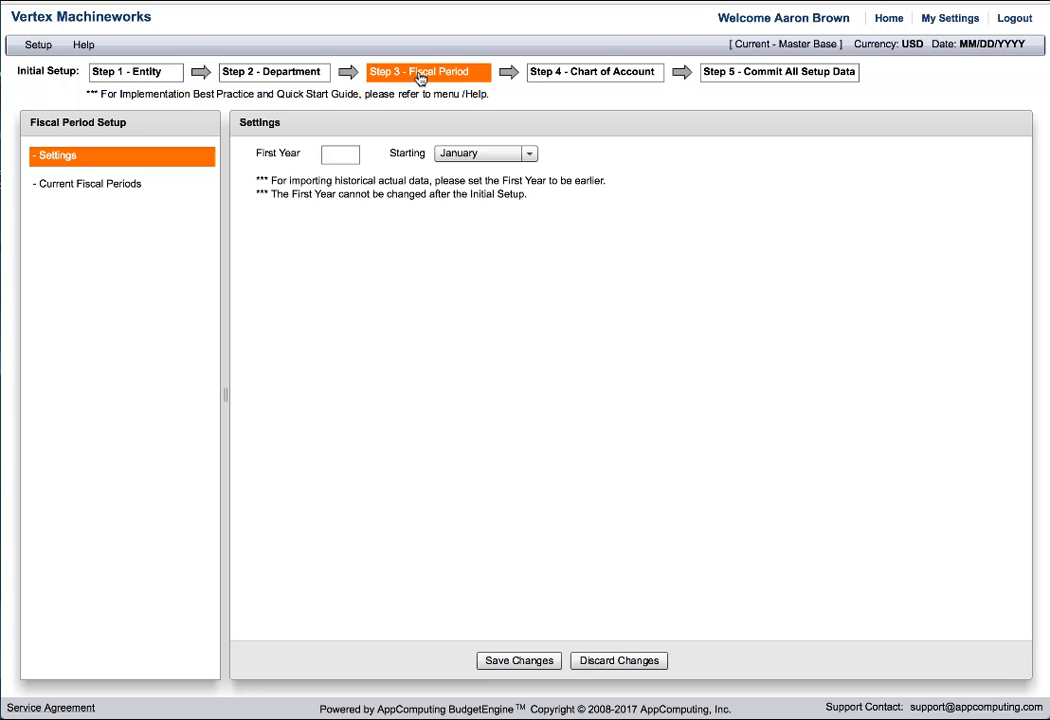
{"action": "left_click", "coordinate": [341, 156]}
{"action": "type", "text": "2015"}
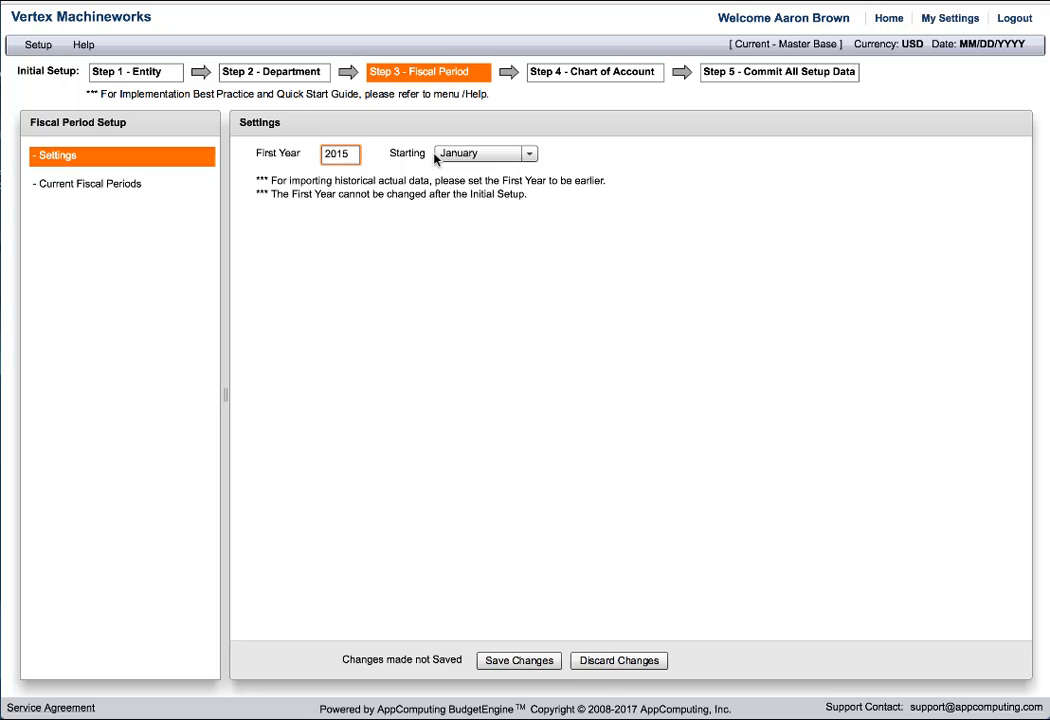
{"action": "left_click", "coordinate": [436, 157]}
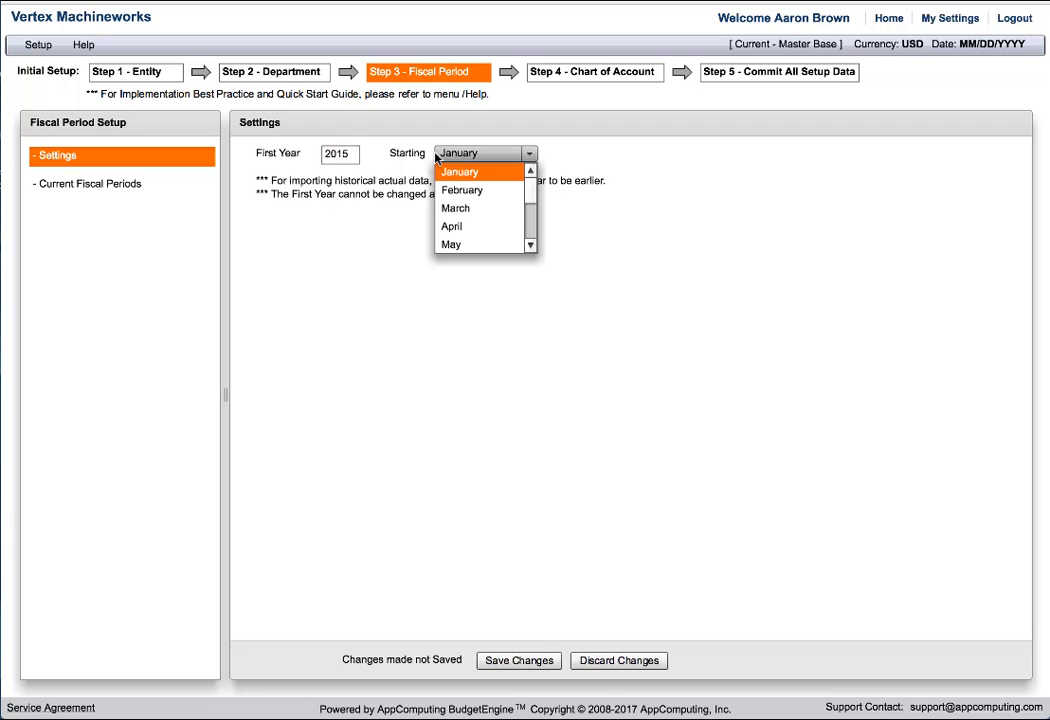
{"action": "left_click_drag", "start_coordinate": [535, 192], "coordinate": [535, 210]}
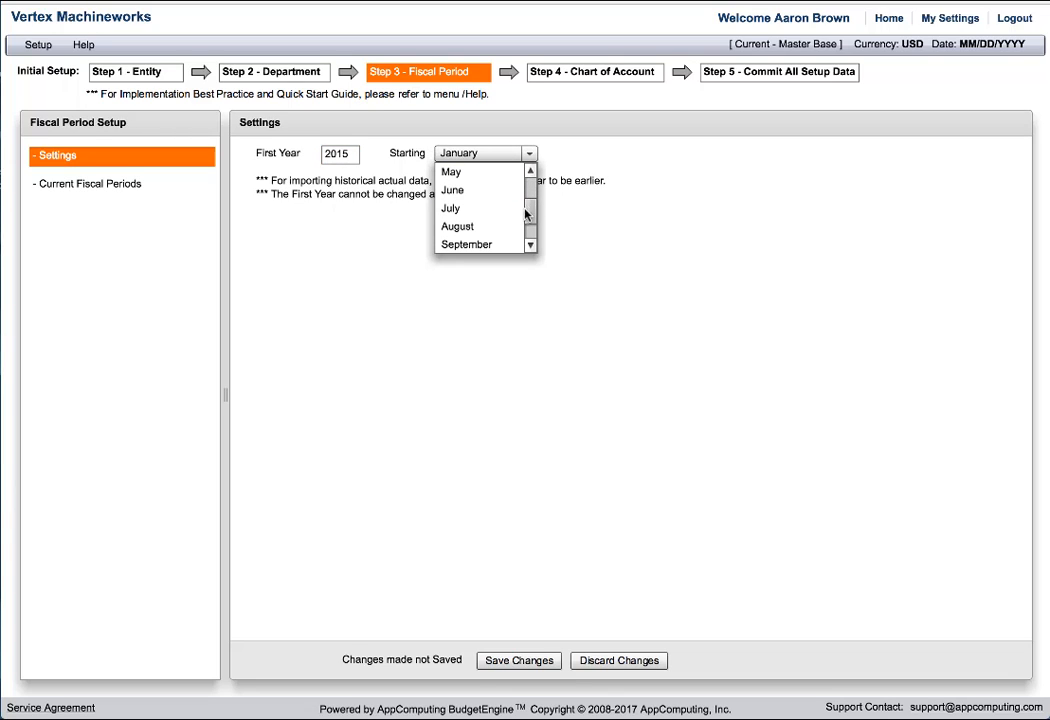
{"action": "left_click", "coordinate": [511, 214]}
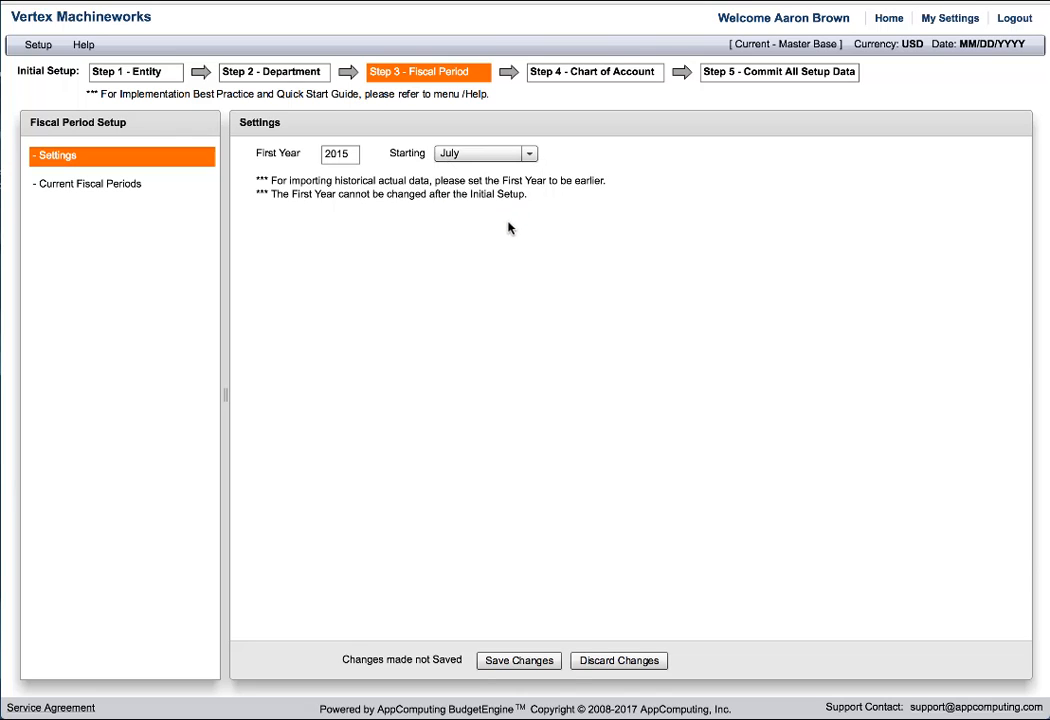
{"action": "left_click", "coordinate": [544, 661]}
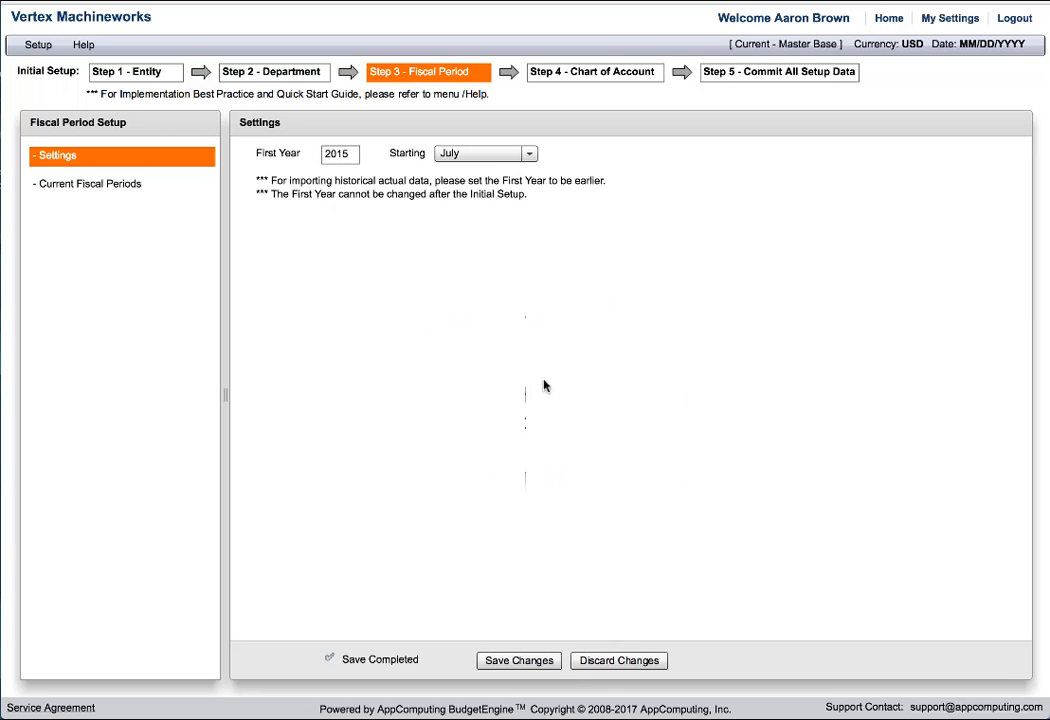
Review the chart of accounts and begin a new account with number 7650 and account type Expense, ready for its description.
{"action": "left_click", "coordinate": [544, 80]}
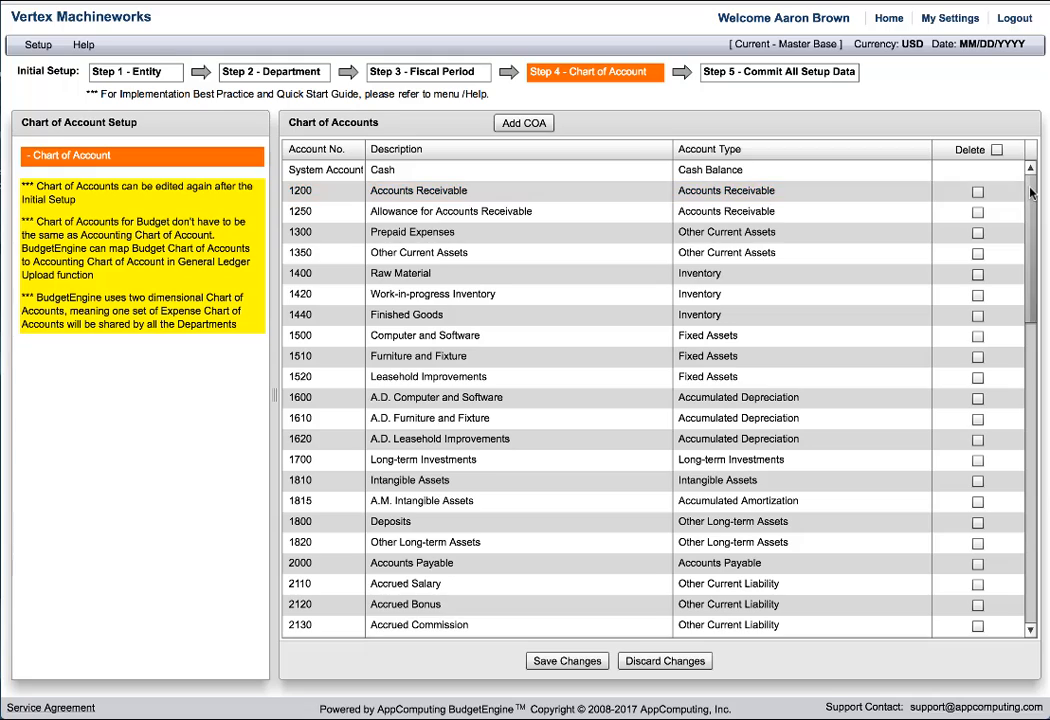
{"action": "left_click_drag", "start_coordinate": [1031, 193], "coordinate": [1033, 503]}
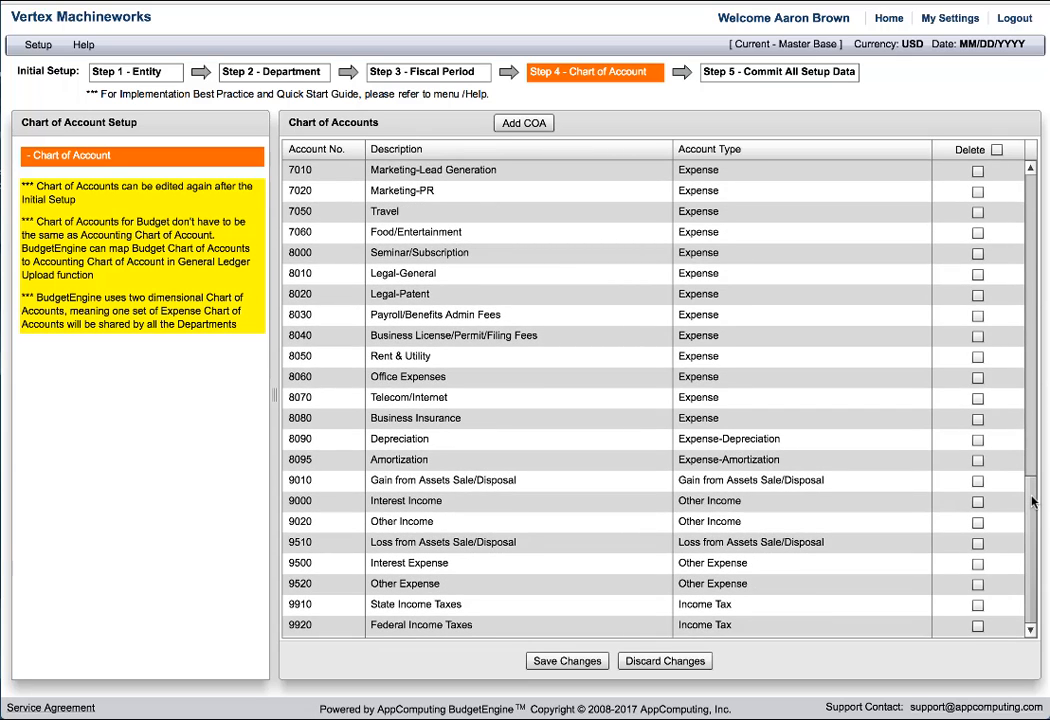
{"action": "left_click", "coordinate": [524, 123]}
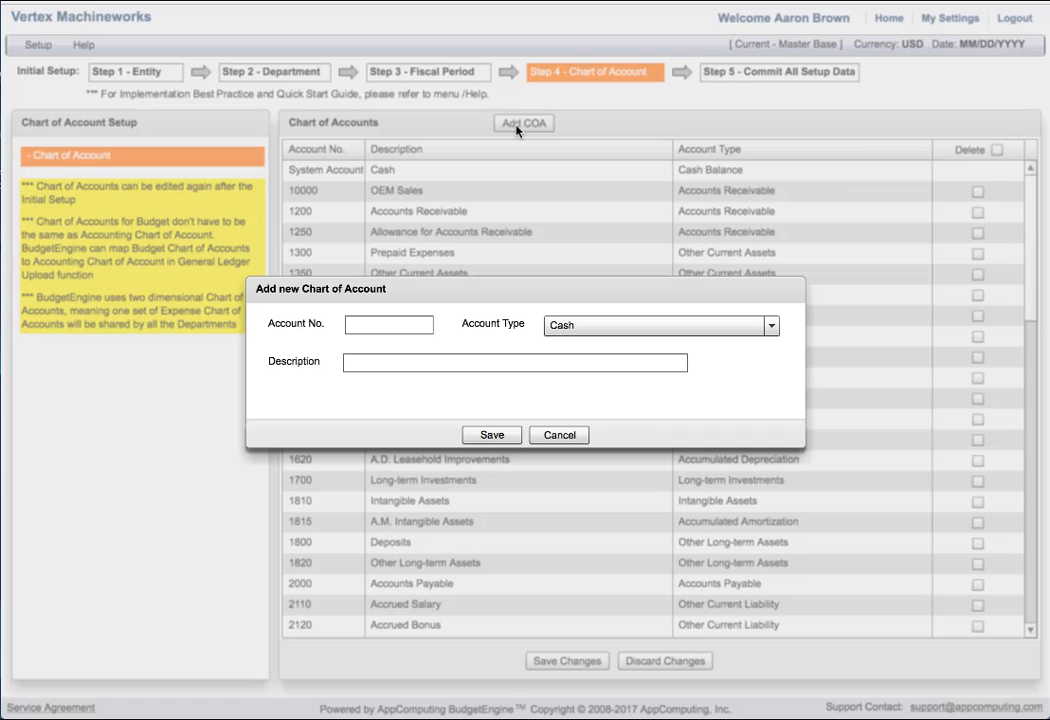
{"action": "left_click", "coordinate": [404, 325]}
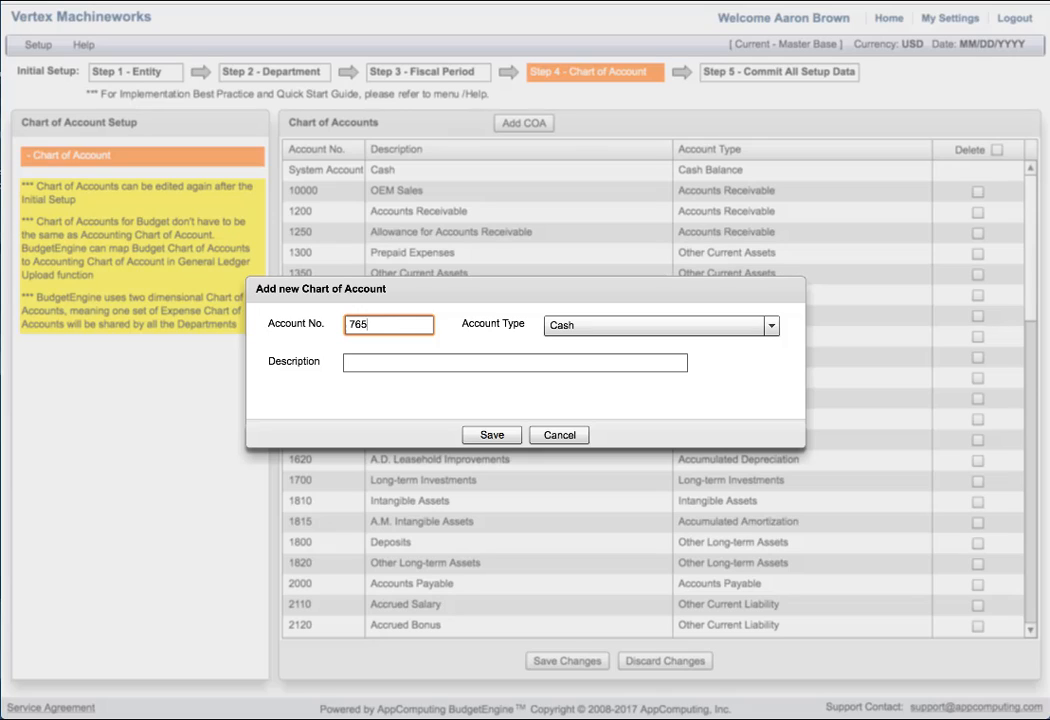
{"action": "left_click", "coordinate": [664, 329]}
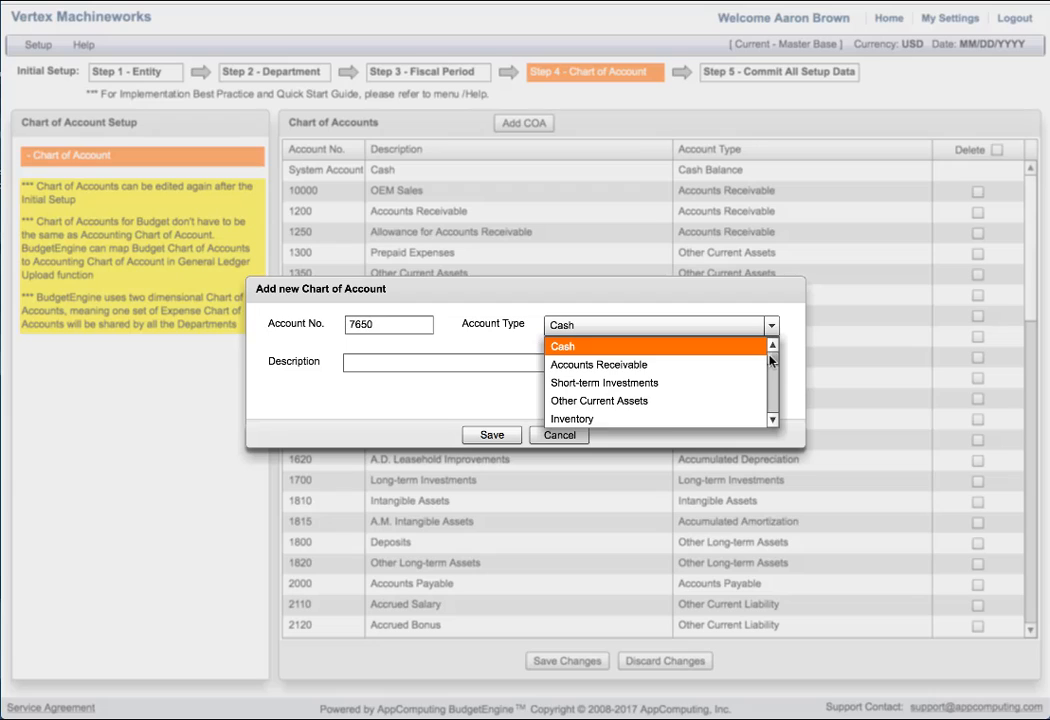
{"action": "left_click_drag", "start_coordinate": [770, 361], "coordinate": [770, 404]}
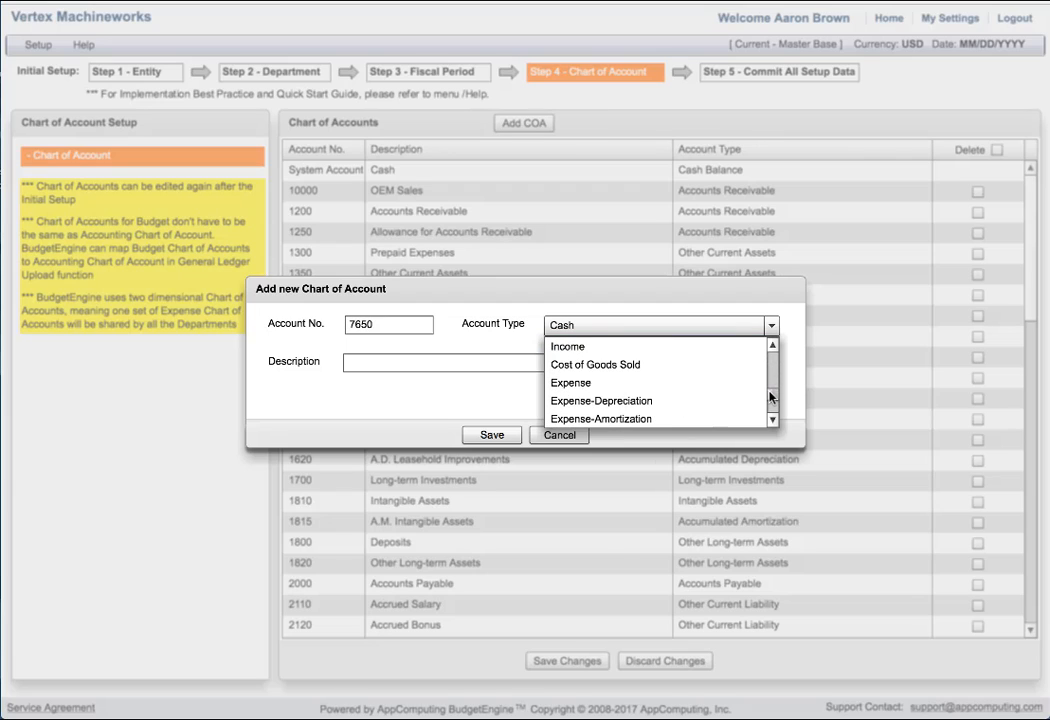
{"action": "left_click", "coordinate": [696, 390]}
{"action": "left_click", "coordinate": [526, 368]}
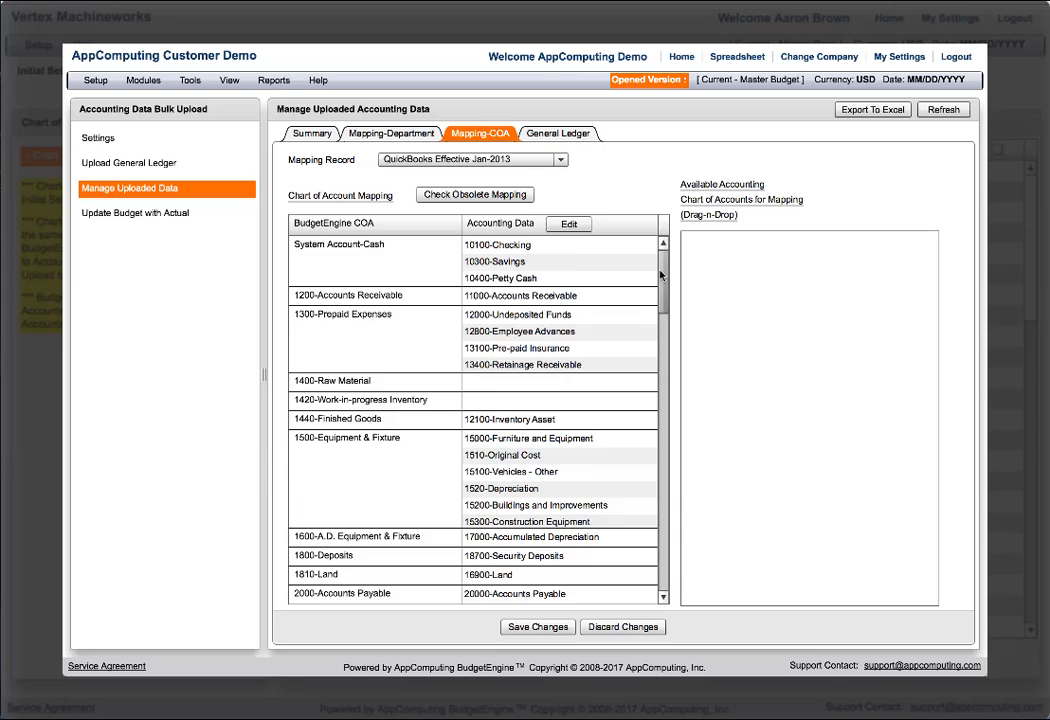
Examine the customer demo's chart of account mapping and its Services, Manufacturing, R&D, Sales, Marketing and G&A expense sheets.
{"action": "left_click_drag", "start_coordinate": [660, 275], "coordinate": [660, 362]}
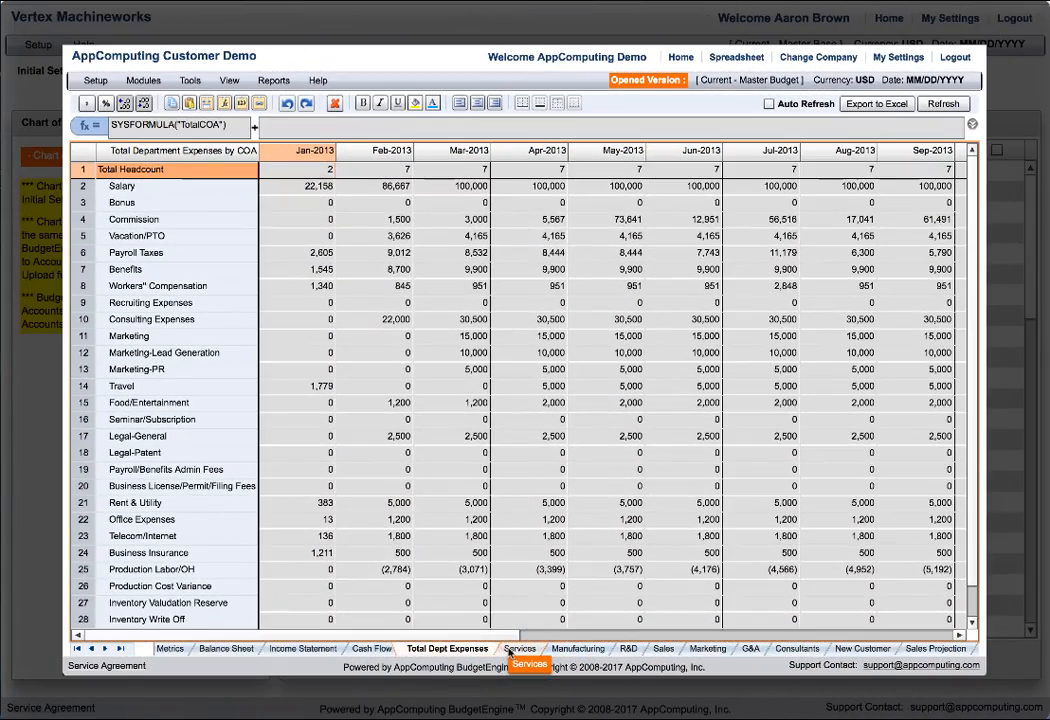
{"action": "left_click", "coordinate": [515, 649]}
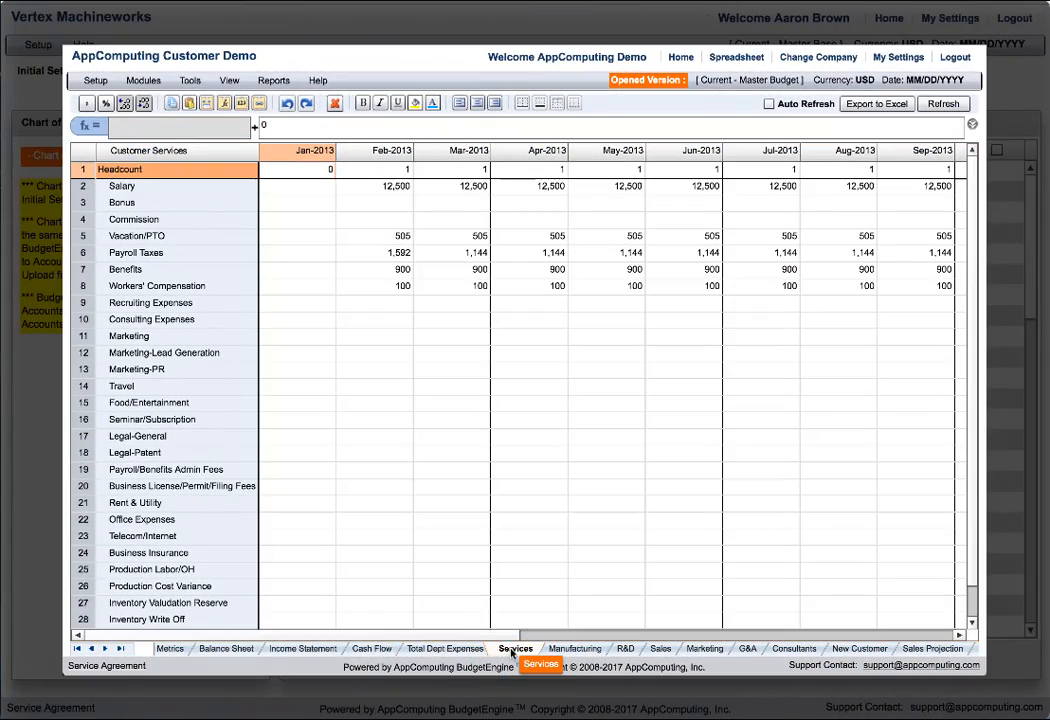
{"action": "left_click", "coordinate": [567, 650]}
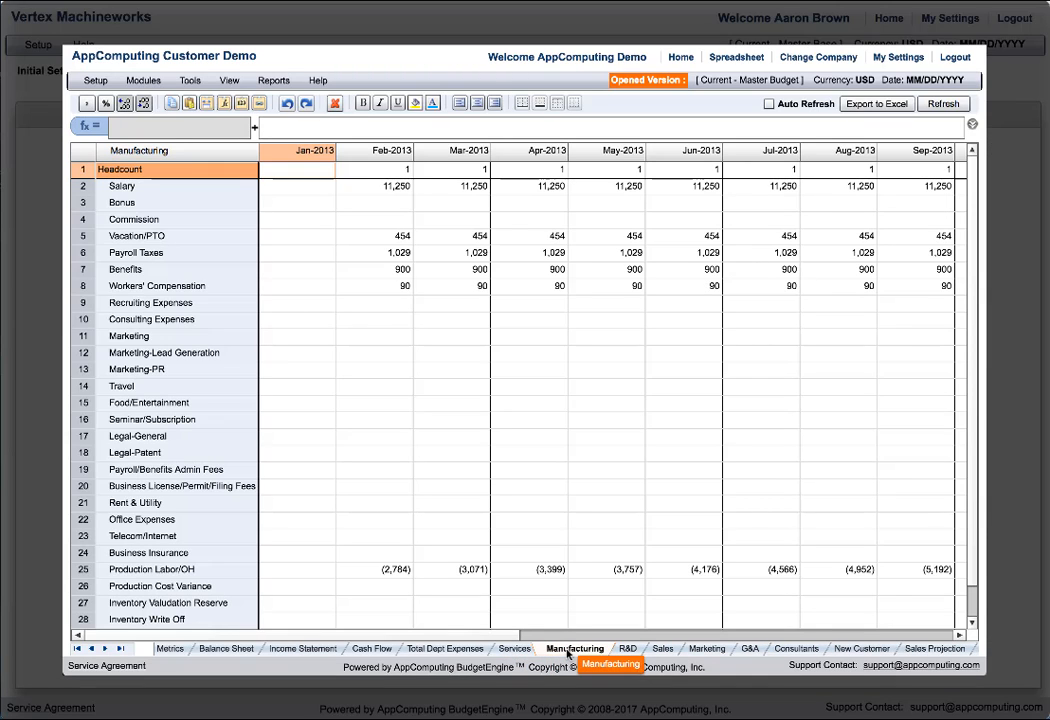
{"action": "left_click", "coordinate": [625, 650]}
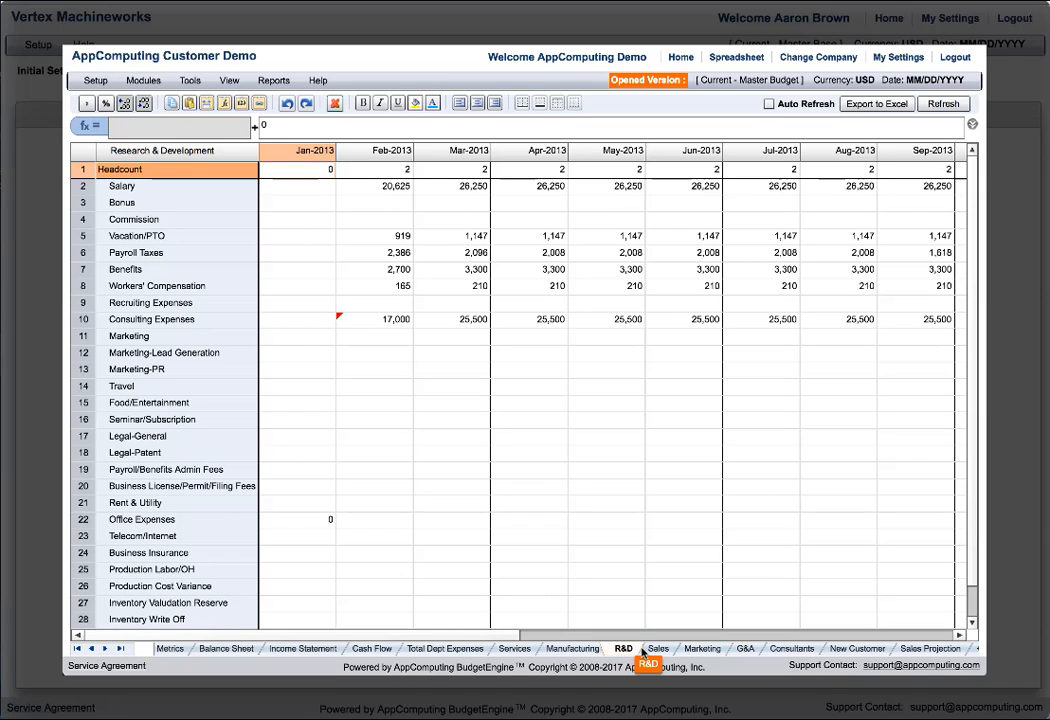
{"action": "left_click", "coordinate": [657, 649]}
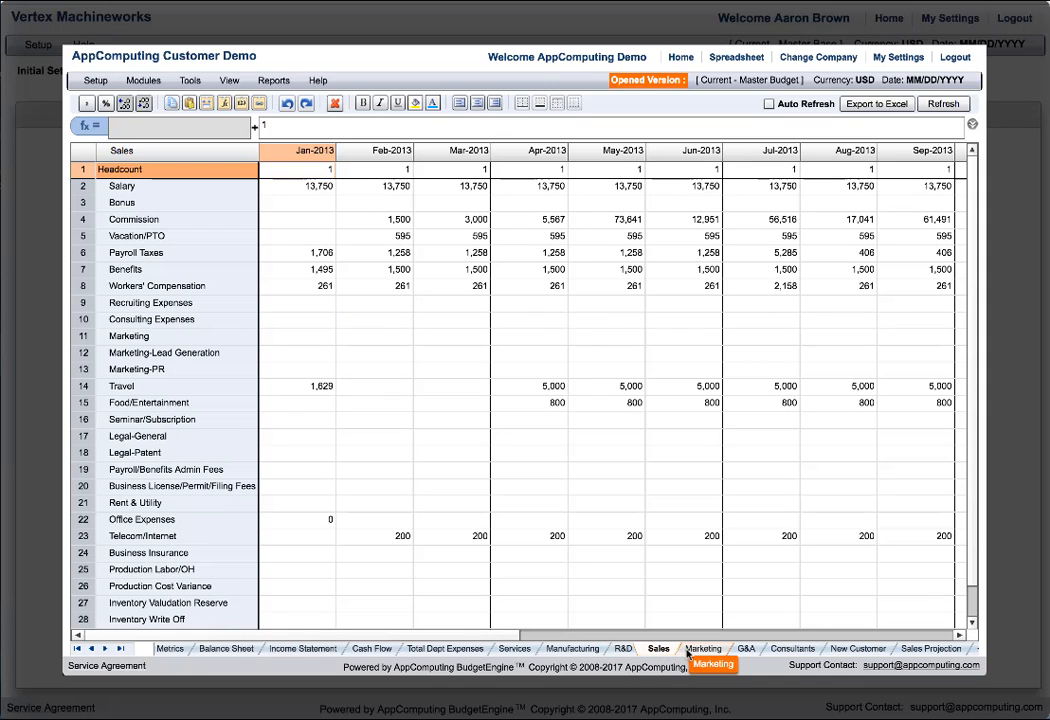
{"action": "left_click", "coordinate": [702, 649]}
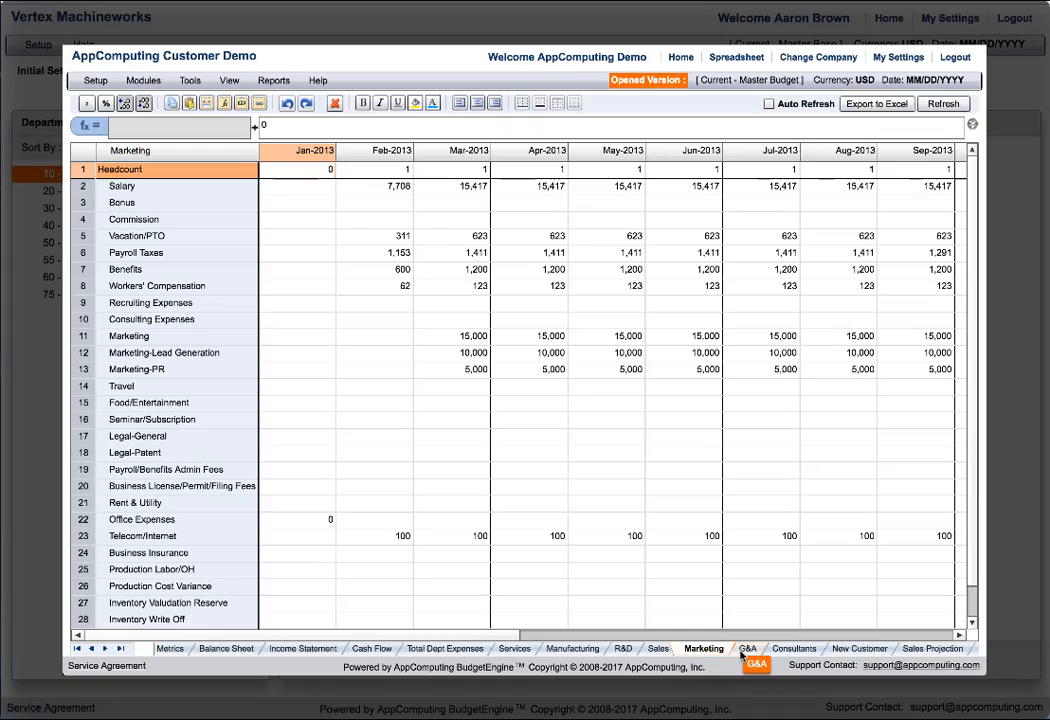
{"action": "left_click", "coordinate": [747, 649]}
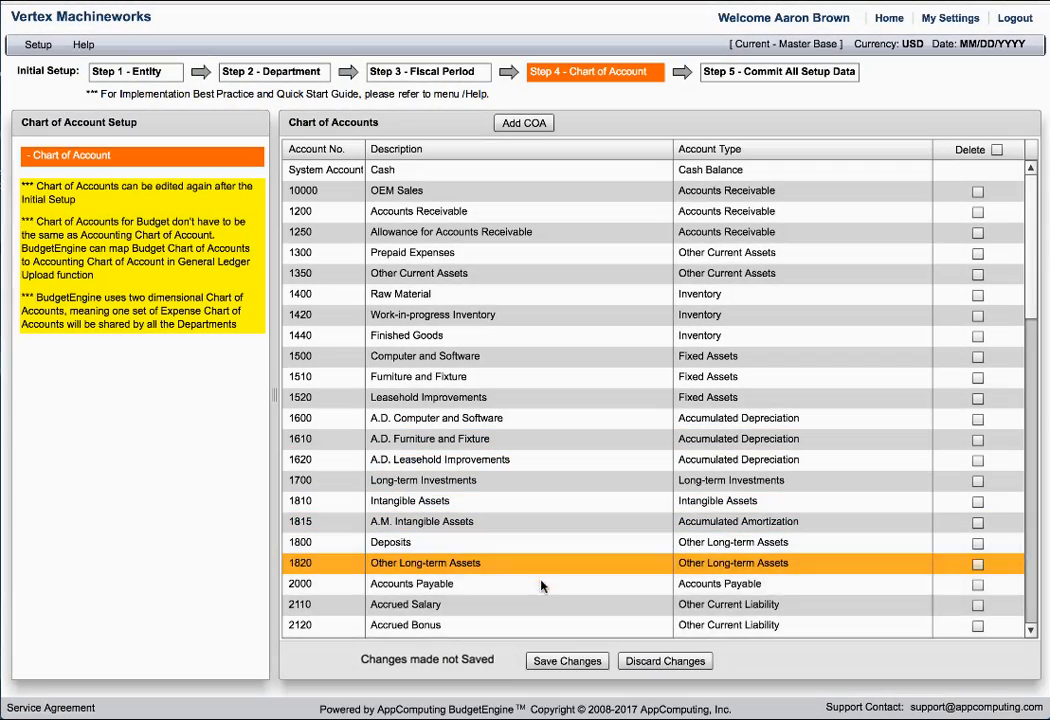
Save the chart of accounts changes and go to the Commit All Setup Data stage.
{"action": "left_click", "coordinate": [563, 662]}
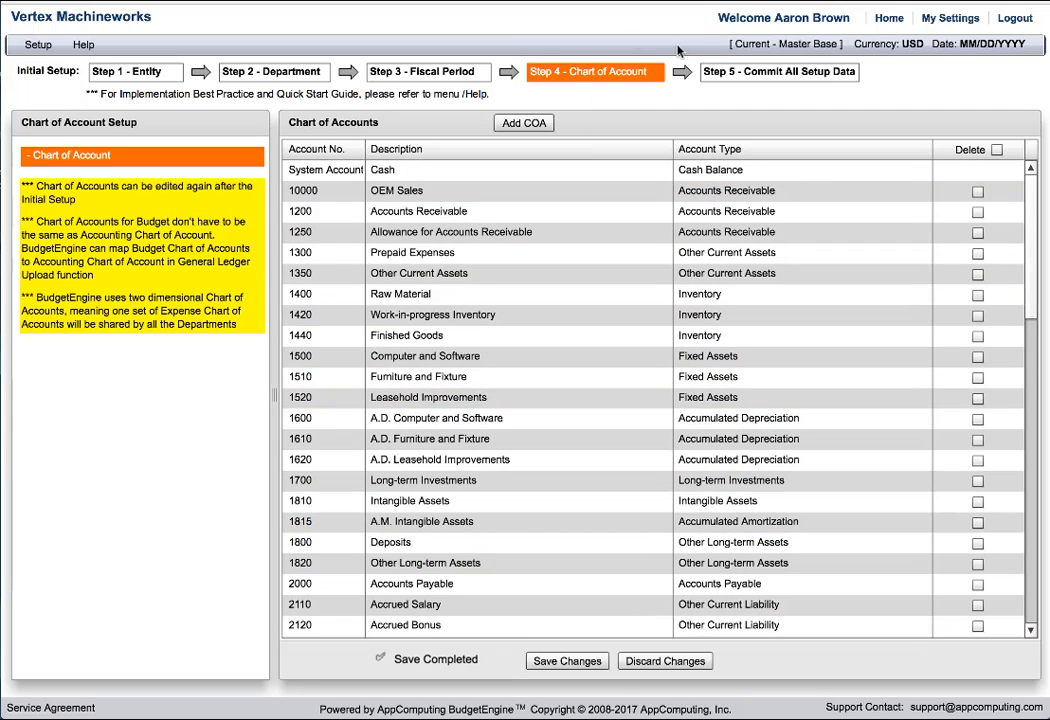
{"action": "left_click", "coordinate": [718, 73]}
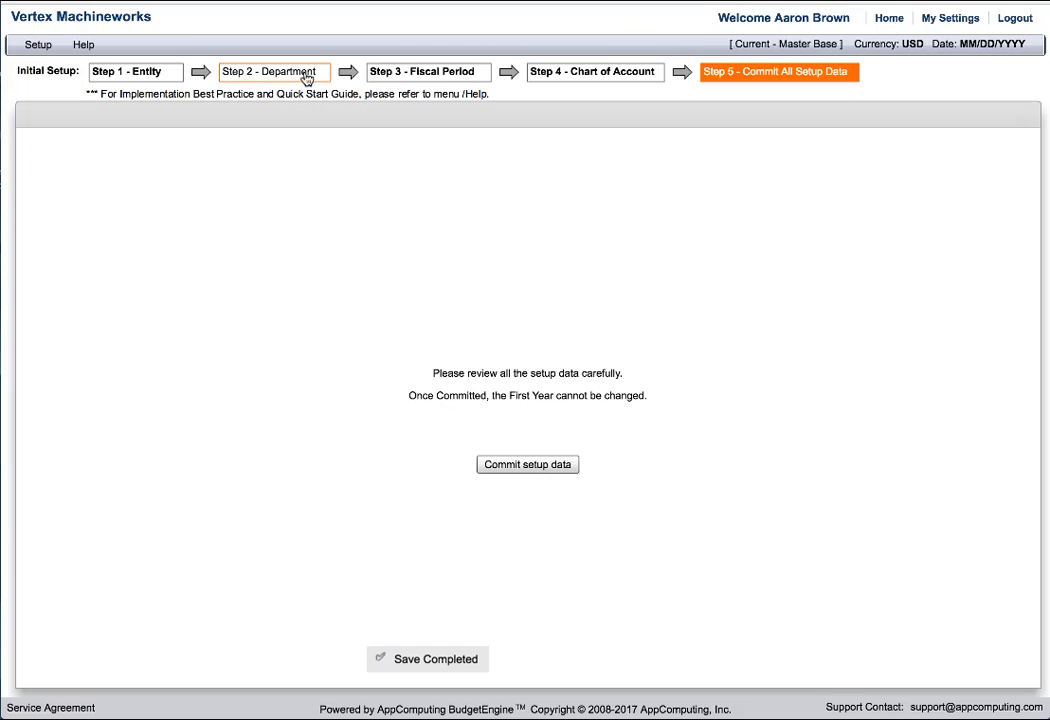
Review the entity, department, fiscal period and chart of account setup, and commit the setup data.
{"action": "left_click", "coordinate": [156, 78]}
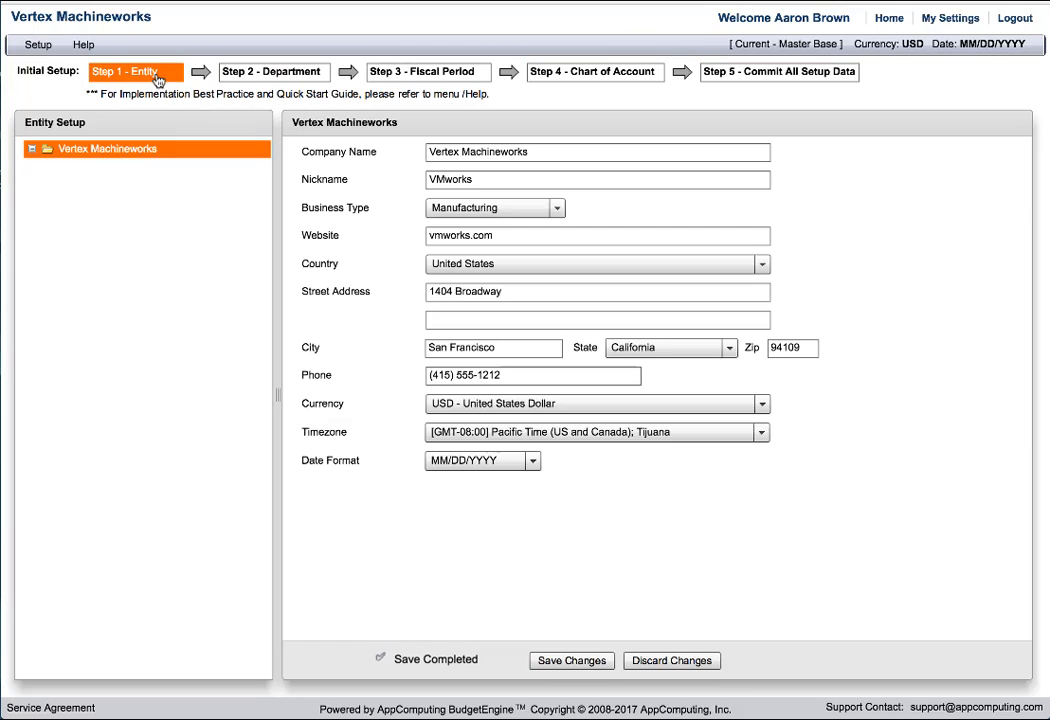
{"action": "left_click", "coordinate": [268, 73]}
{"action": "left_click", "coordinate": [416, 76]}
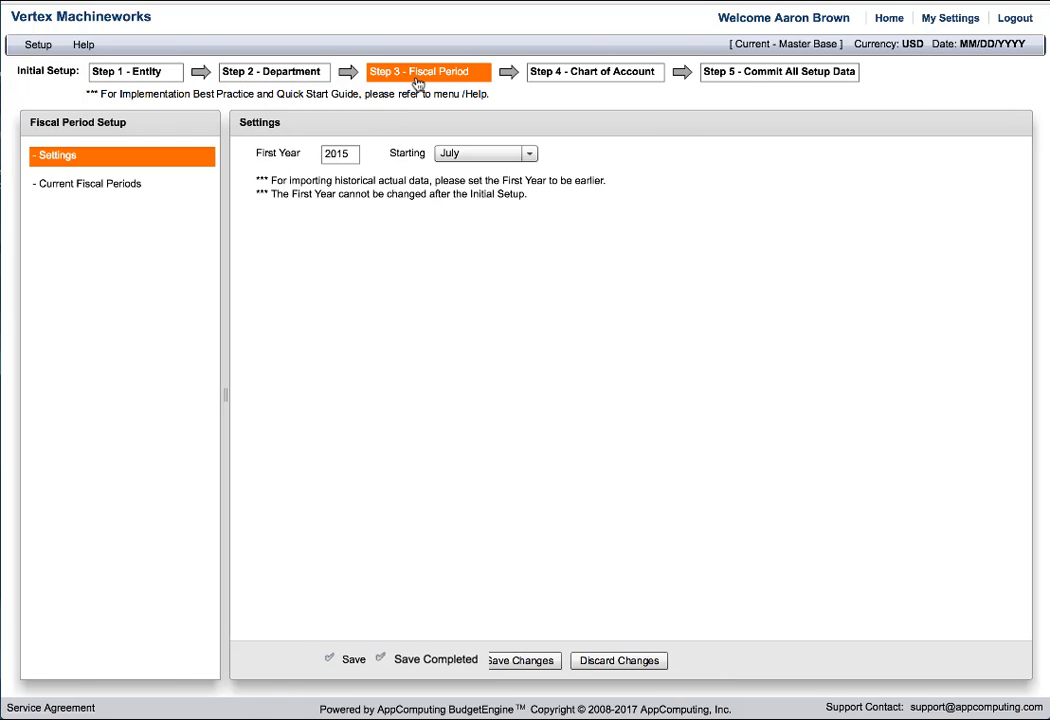
{"action": "left_click", "coordinate": [565, 80]}
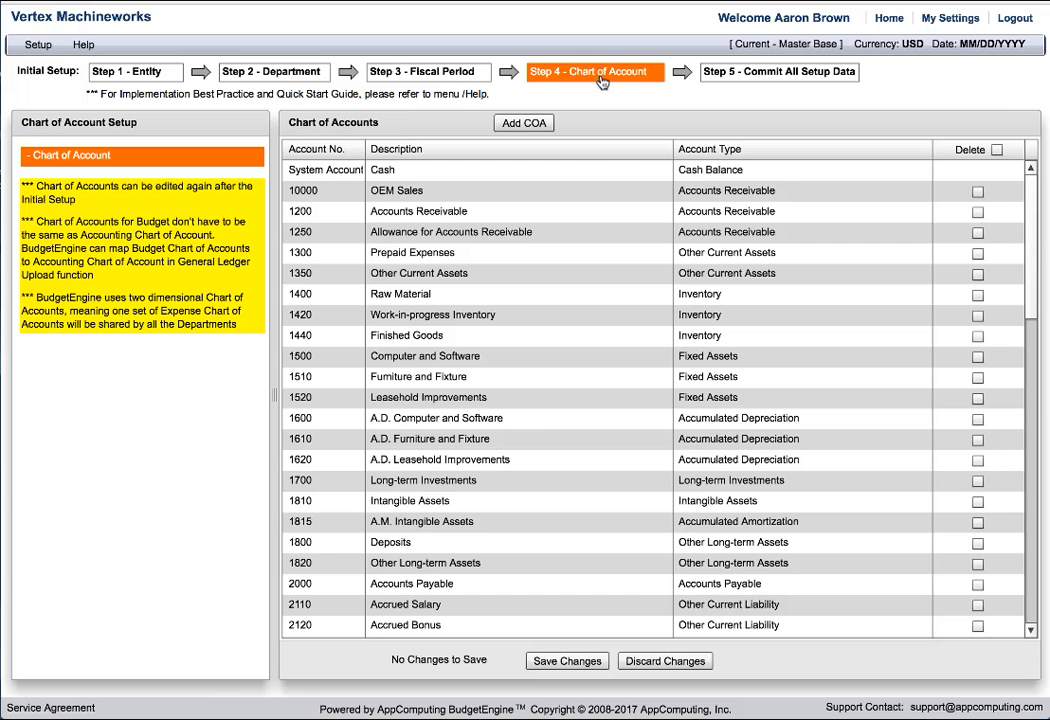
{"action": "left_click", "coordinate": [745, 80]}
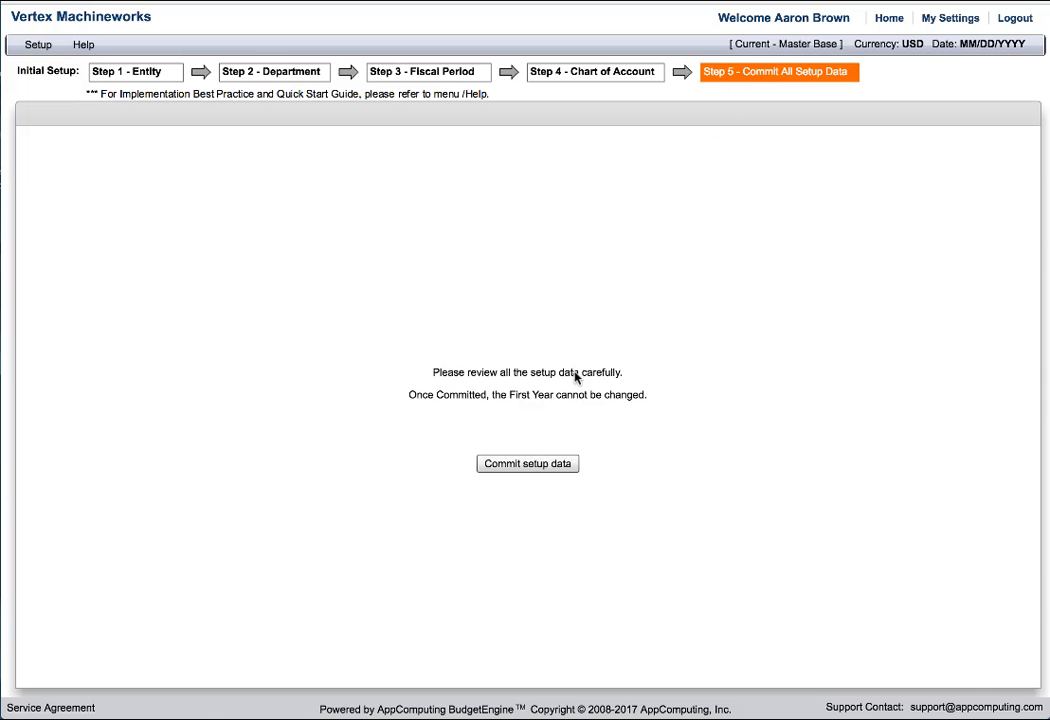
{"action": "left_click", "coordinate": [528, 464]}
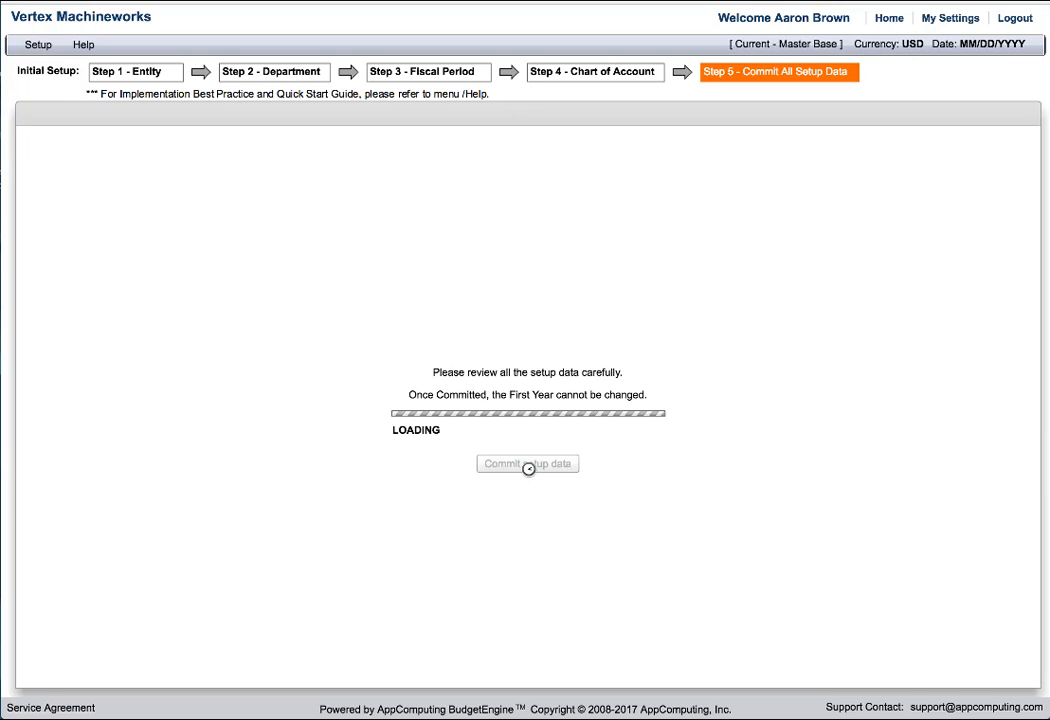